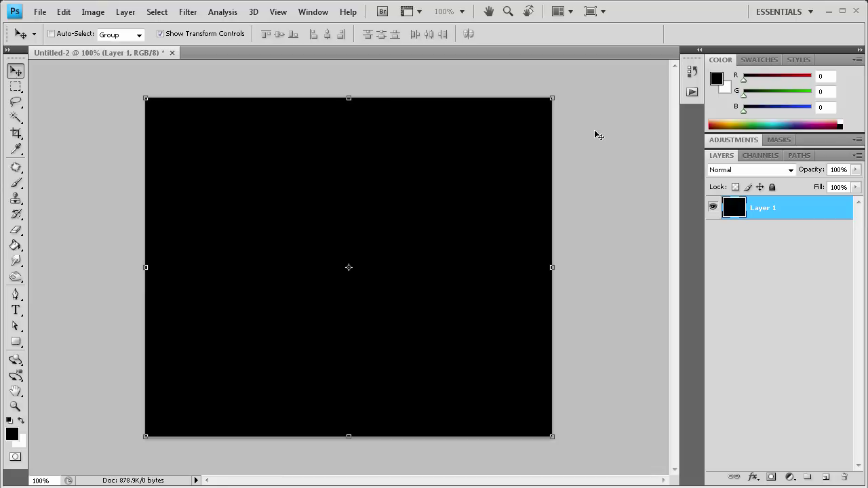
# - Switch to the Zoom tool on the black-filled canvas
pyautogui.press('z')
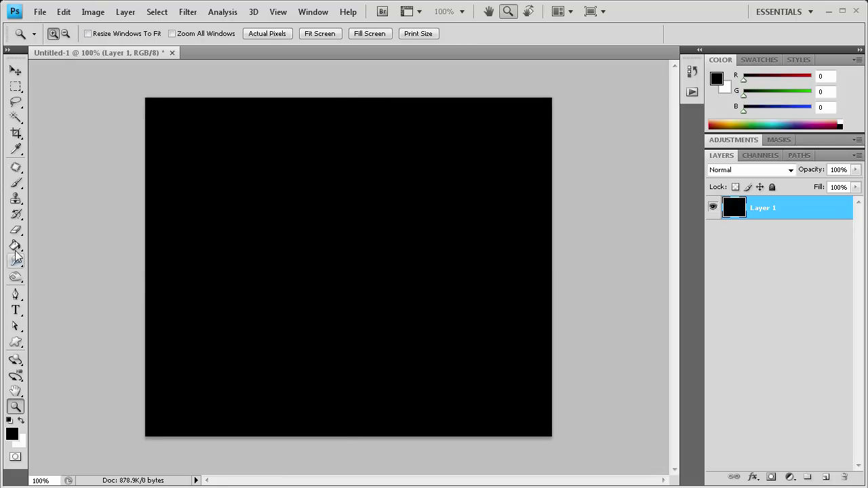
# - Choose the Ellipse tool and set the foreground colour to #0166be
pyautogui.click(16, 326)
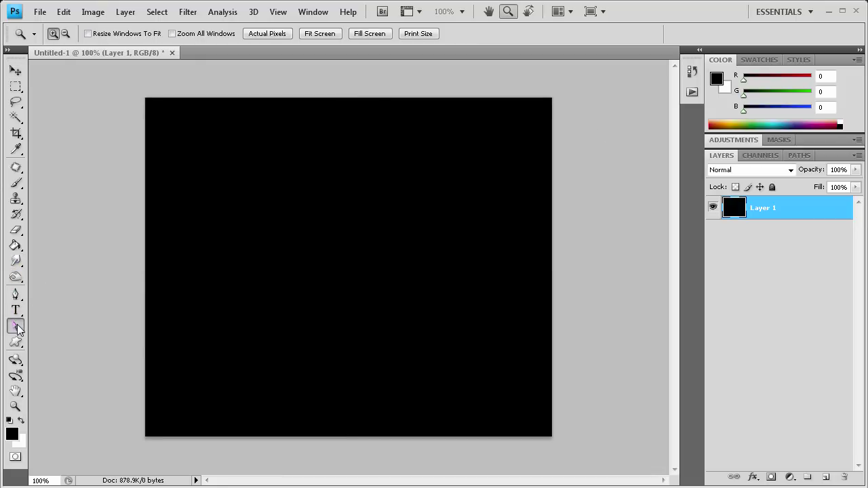
pyautogui.click(16, 343)
pyautogui.click(58, 367)
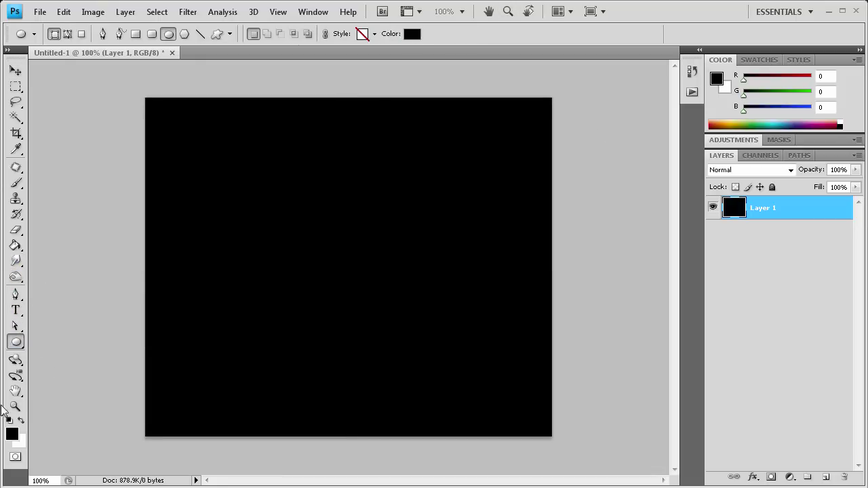
pyautogui.click(11, 434)
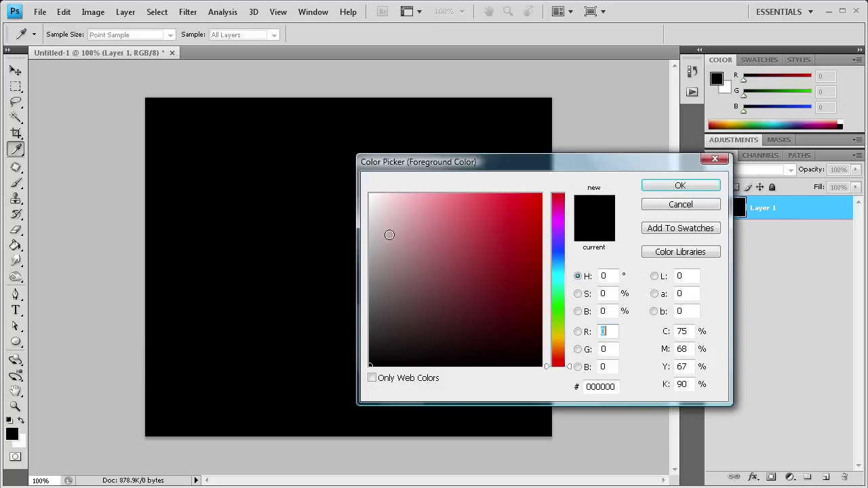
pyautogui.click(614, 388)
pyautogui.write('0166')
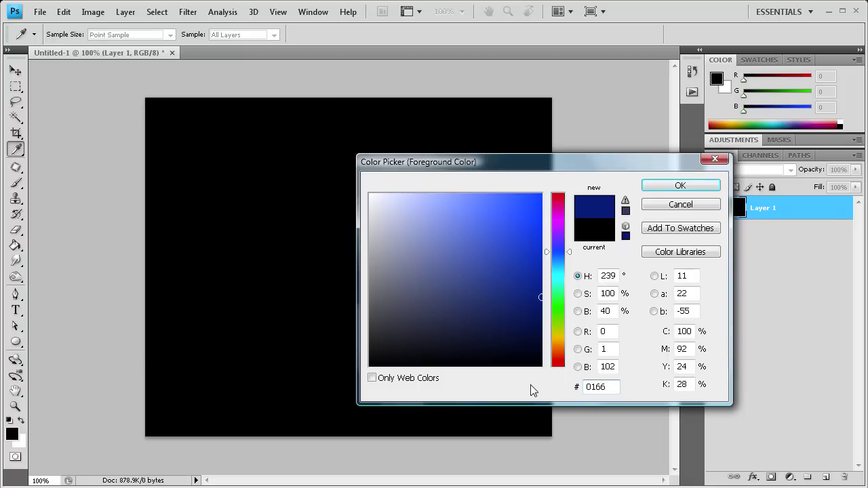
pyautogui.write('be')
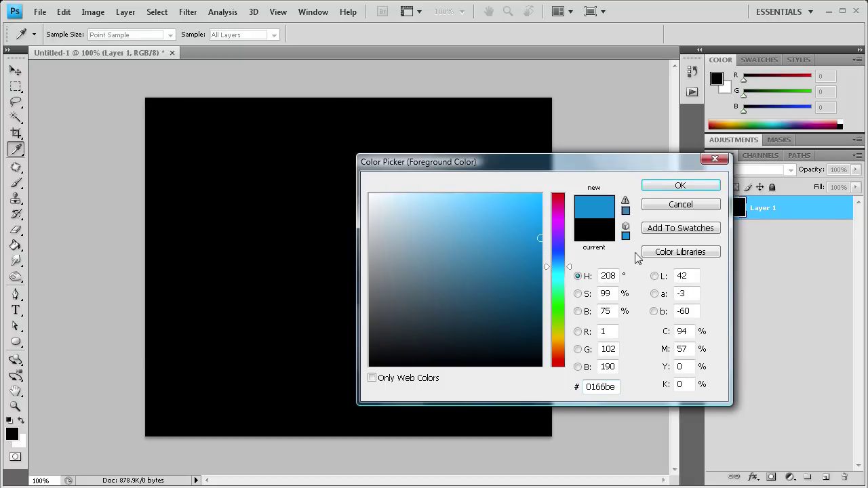
pyautogui.click(711, 185)
pyautogui.press('u')
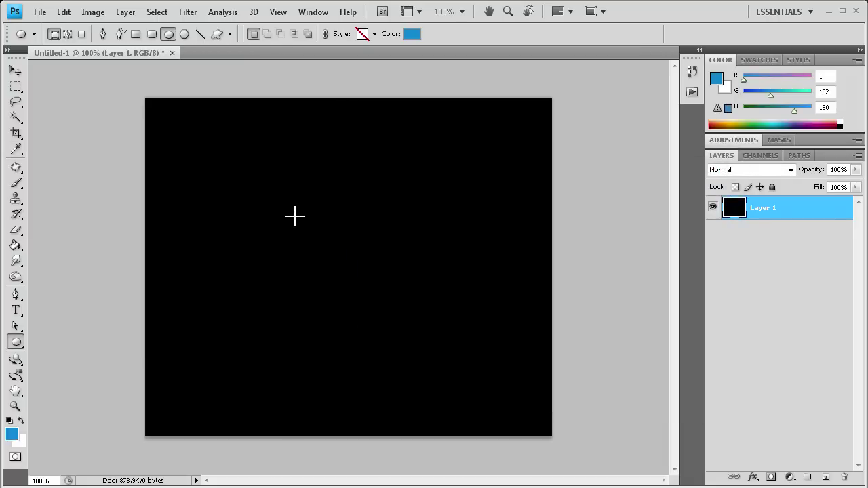
# - Draw a circle mid-canvas, nudge it toward centre, and hide its path outline
pyautogui.moveTo(292, 212); pyautogui.dragTo(402, 333)
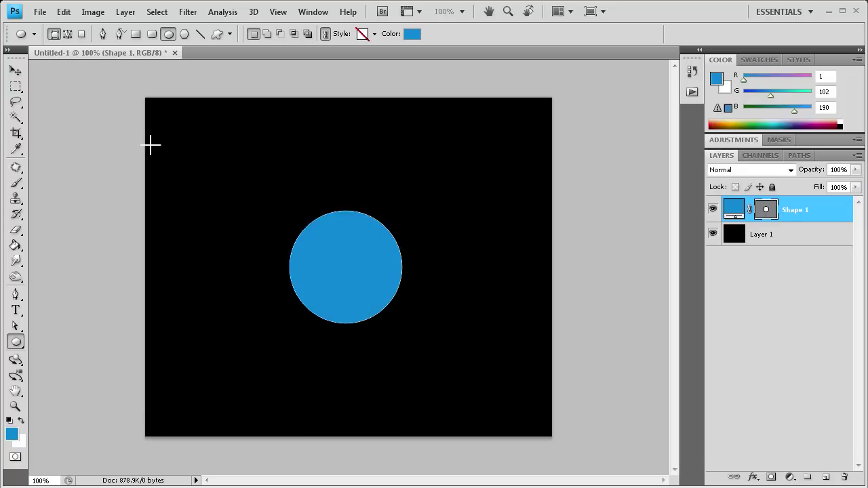
pyautogui.click(16, 69)
pyautogui.press('Up')
pyautogui.press('Up')
pyautogui.press('Up')
pyautogui.press('Up')
pyautogui.press('Up')
pyautogui.press('Up')
pyautogui.press('Right')
pyautogui.press('Right')
pyautogui.press('Right')
pyautogui.press('Right')
pyautogui.press('Right')
pyautogui.press('Right')
pyautogui.press('Left')
pyautogui.press('Left')
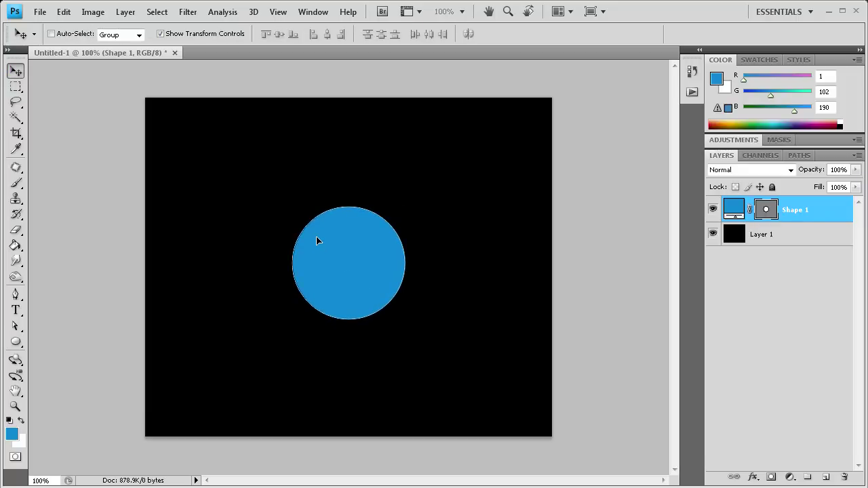
pyautogui.click(773, 221)
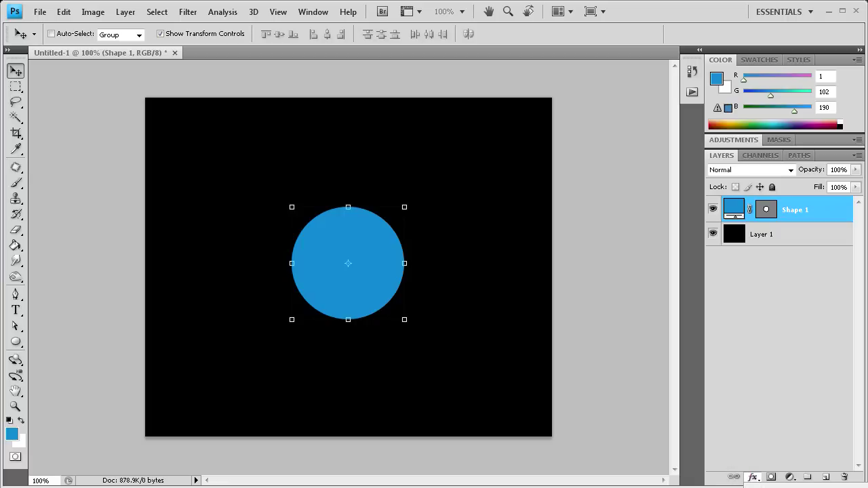
# - Add Bevel and Emboss to the circle with Depth 40% and Size 70 px
pyautogui.click(753, 477)
pyautogui.click(779, 393)
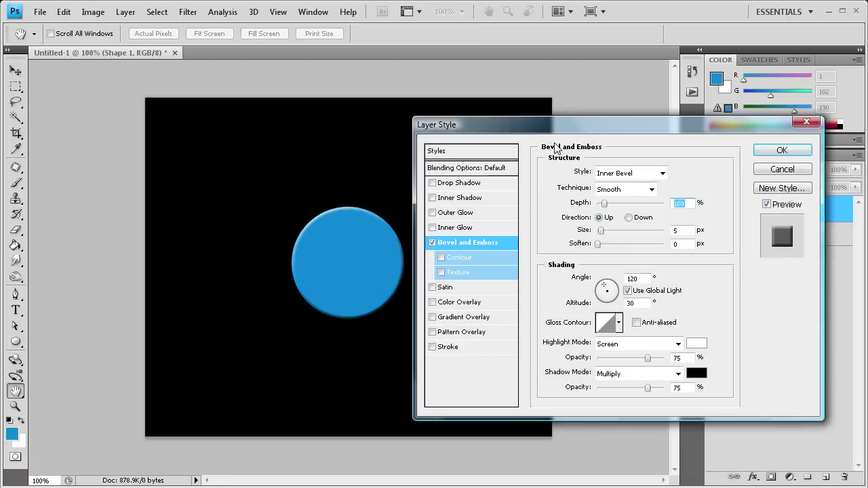
pyautogui.moveTo(545, 128); pyautogui.dragTo(519, 125)
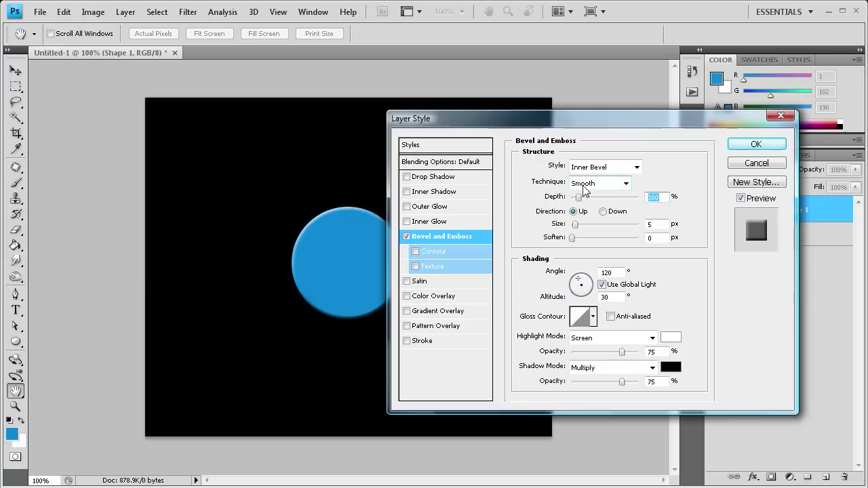
pyautogui.click(652, 198)
pyautogui.doubleClick(652, 198)
pyautogui.write('40')
pyautogui.press('Tab')
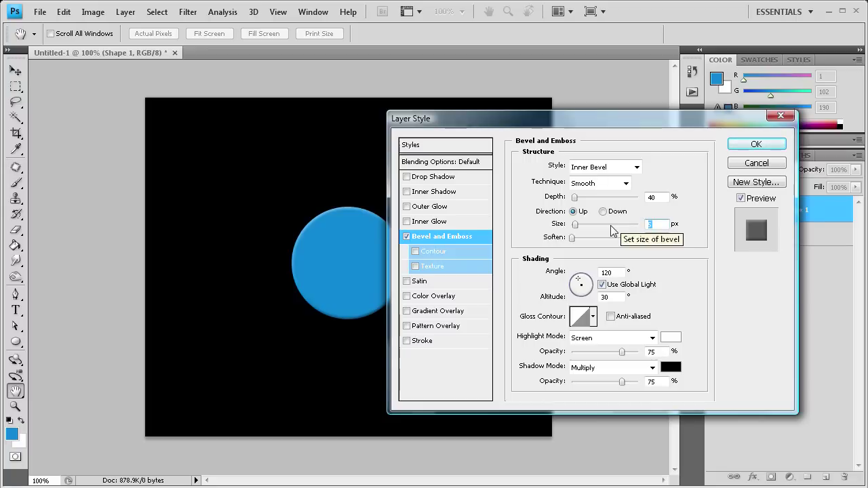
pyautogui.write('68')
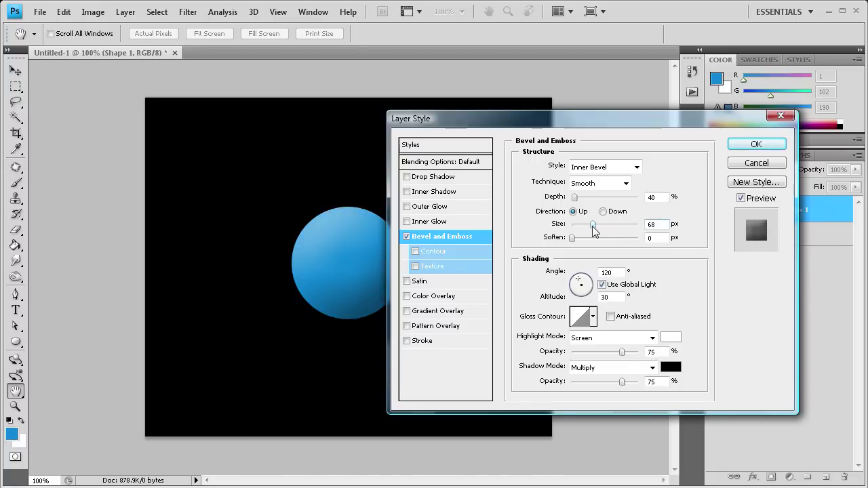
pyautogui.moveTo(659, 224); pyautogui.dragTo(632, 221)
pyautogui.write('70')
pyautogui.click(756, 142)
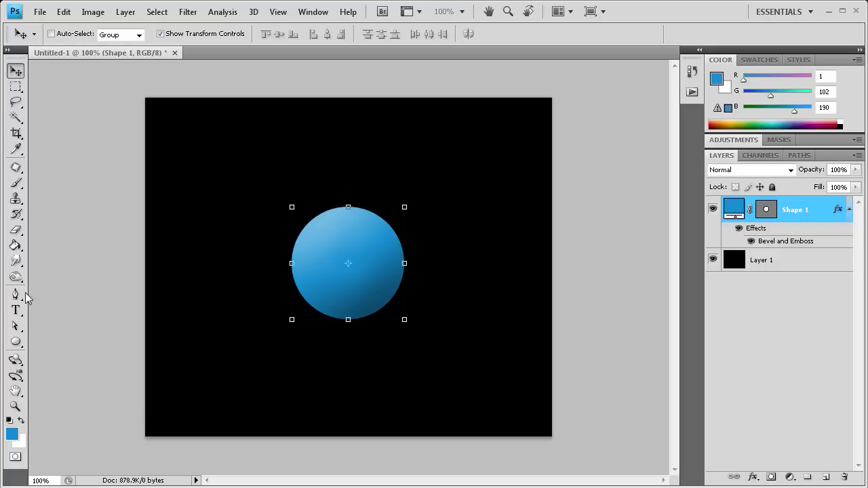
pyautogui.click(17, 342)
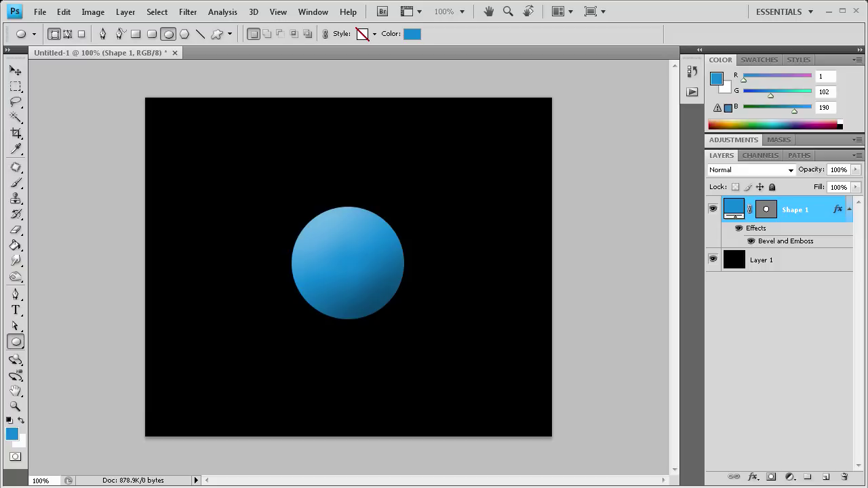
# - Draw a flat ellipse, move it to the sphere's top, and enlarge it with Free Transform
pyautogui.moveTo(303, 229); pyautogui.dragTo(375, 275)
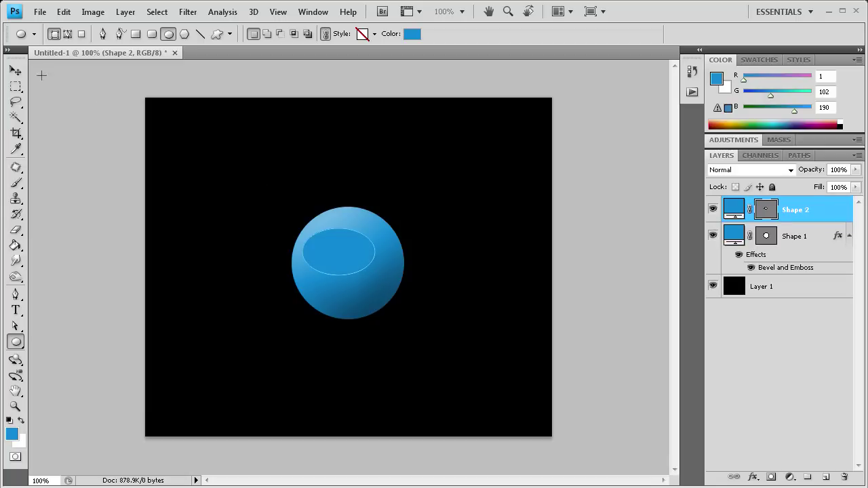
pyautogui.click(15, 69)
pyautogui.moveTo(319, 240); pyautogui.dragTo(331, 218)
pyautogui.hotkey('ctrl', 't')
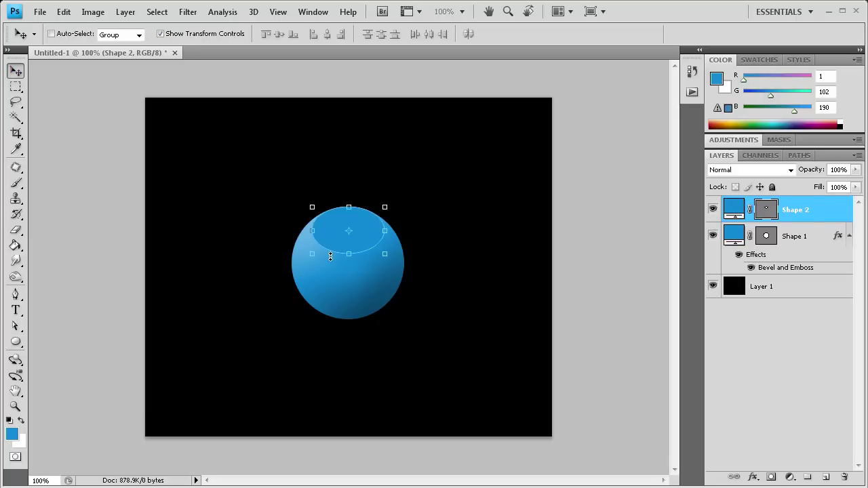
pyautogui.moveTo(310, 253); pyautogui.dragTo(306, 261)
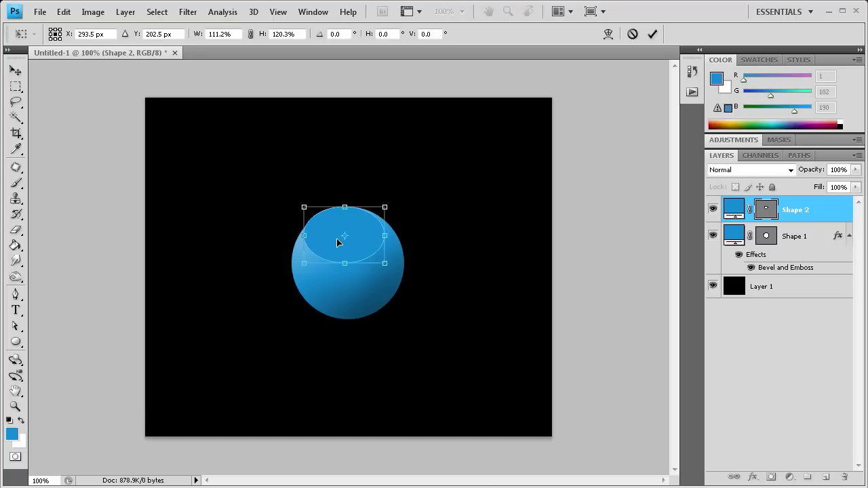
pyautogui.press('Right')
pyautogui.press('Right')
pyautogui.press('Right')
pyautogui.press('Right')
pyautogui.press('Right')
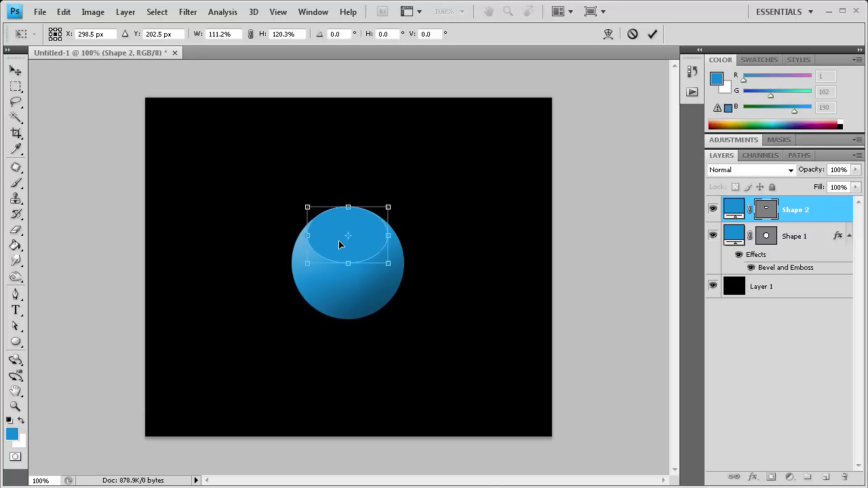
pyautogui.press('Down')
pyautogui.click(652, 34)
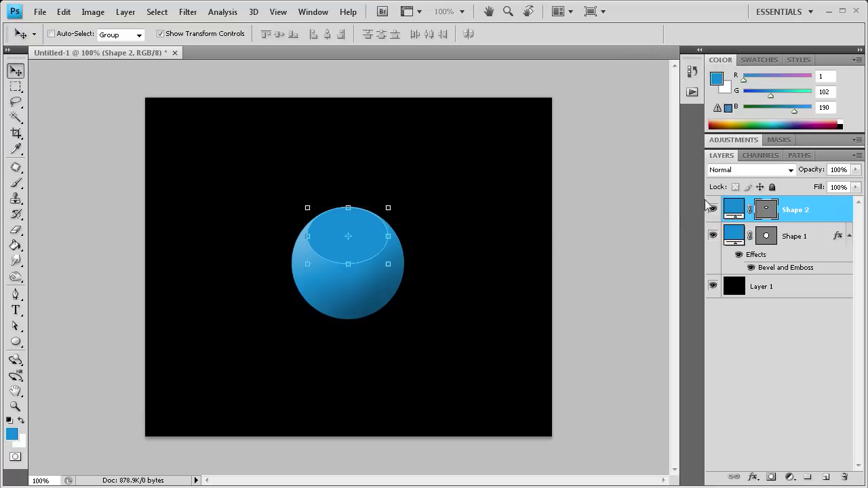
# - Recolour the top ellipse to #77b0e5 and lower Shape 2's opacity to 18%
pyautogui.doubleClick(741, 210)
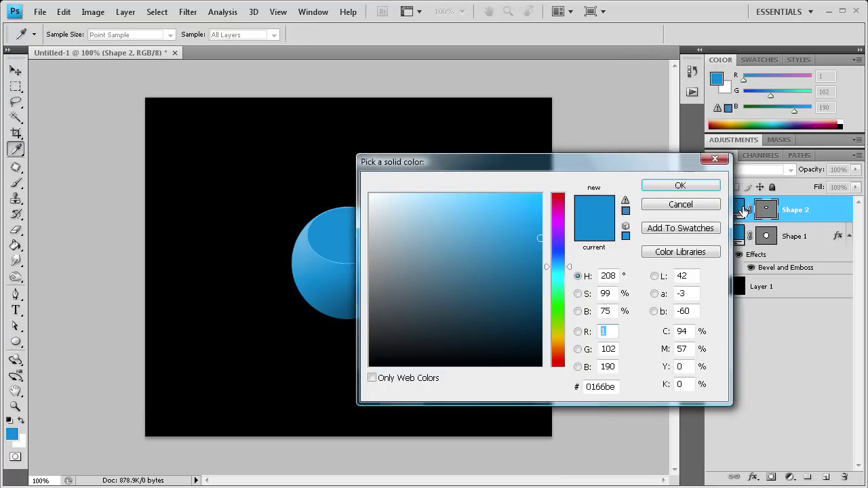
pyautogui.moveTo(438, 165); pyautogui.dragTo(332, 163)
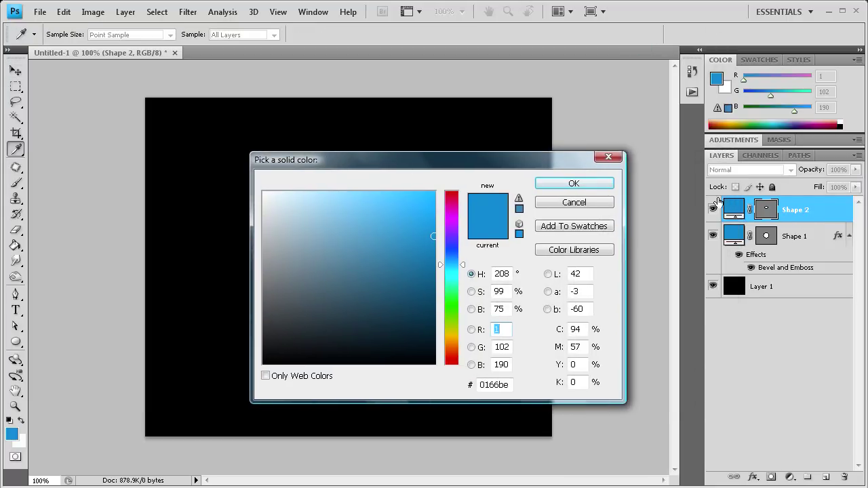
pyautogui.moveTo(538, 170); pyautogui.dragTo(587, 175)
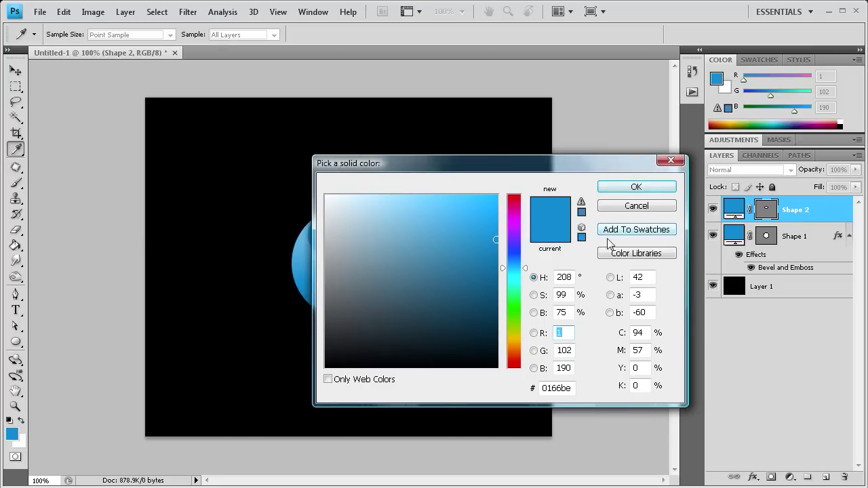
pyautogui.click(563, 388)
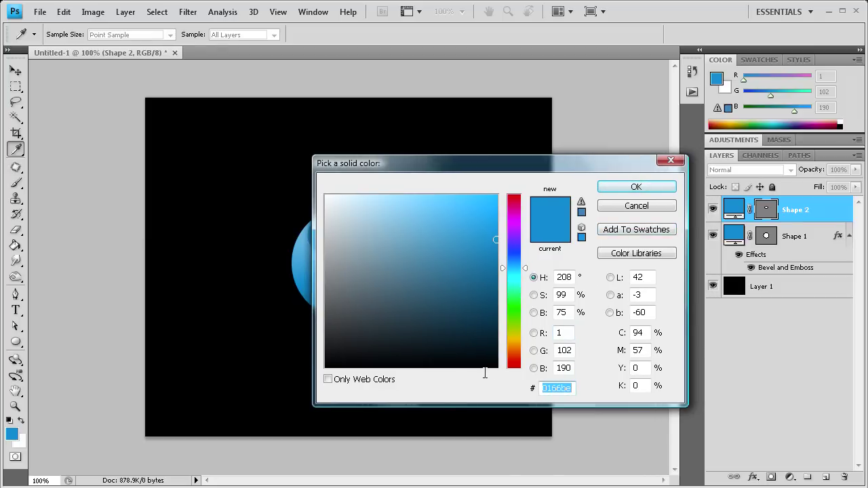
pyautogui.write('77')
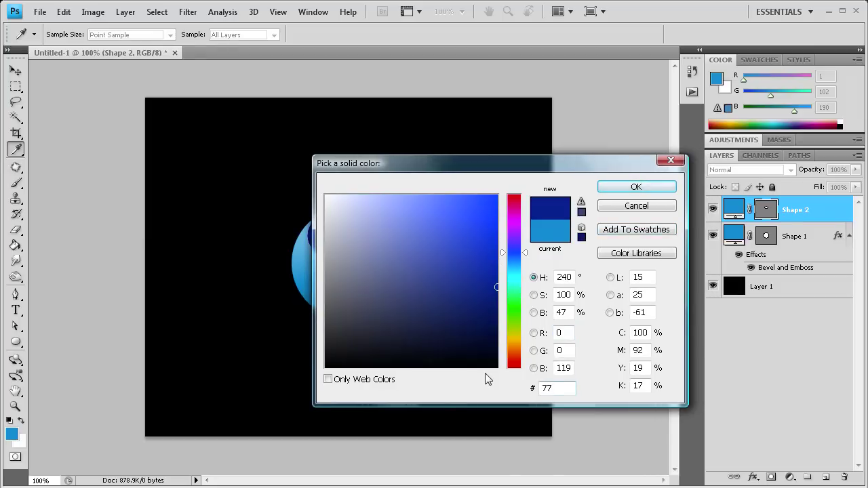
pyautogui.write('b')
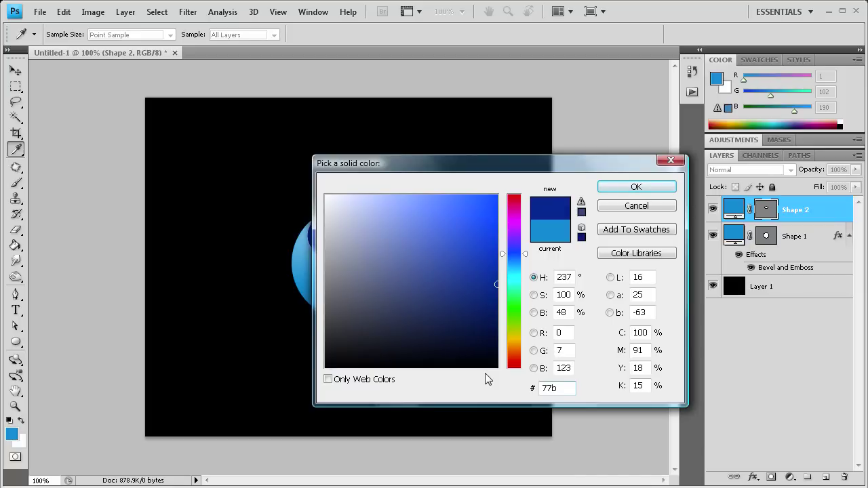
pyautogui.write('0e')
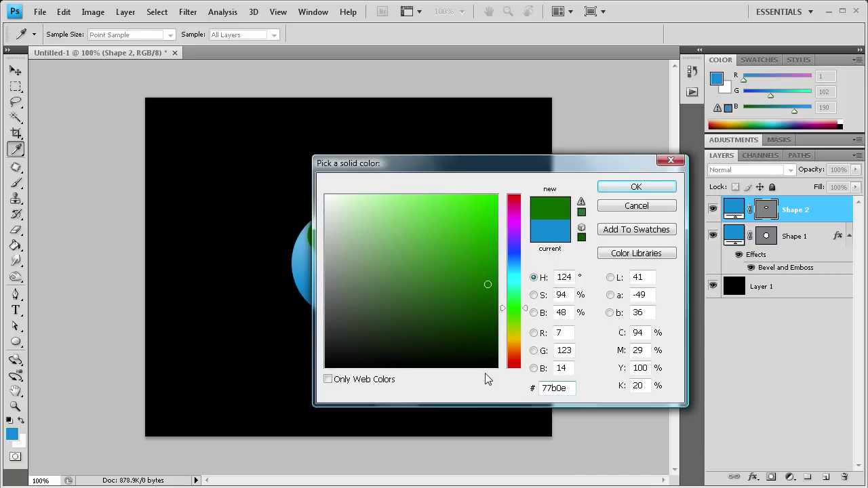
pyautogui.write('5')
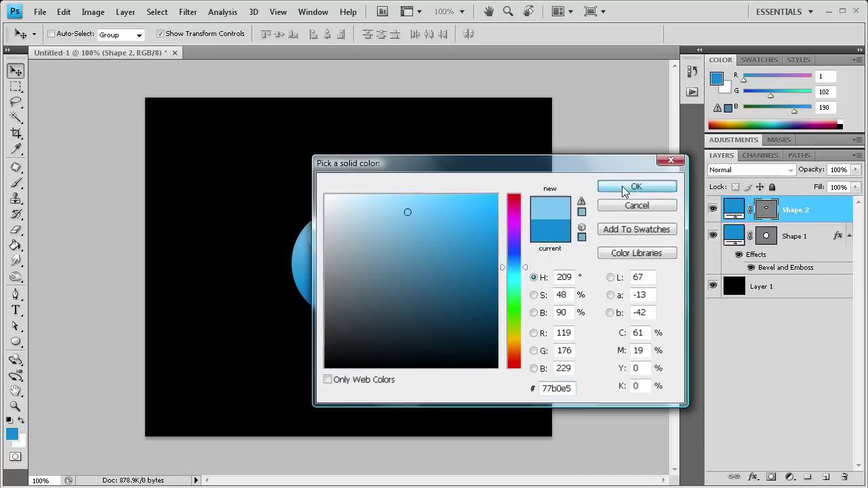
pyautogui.click(624, 188)
pyautogui.click(855, 170)
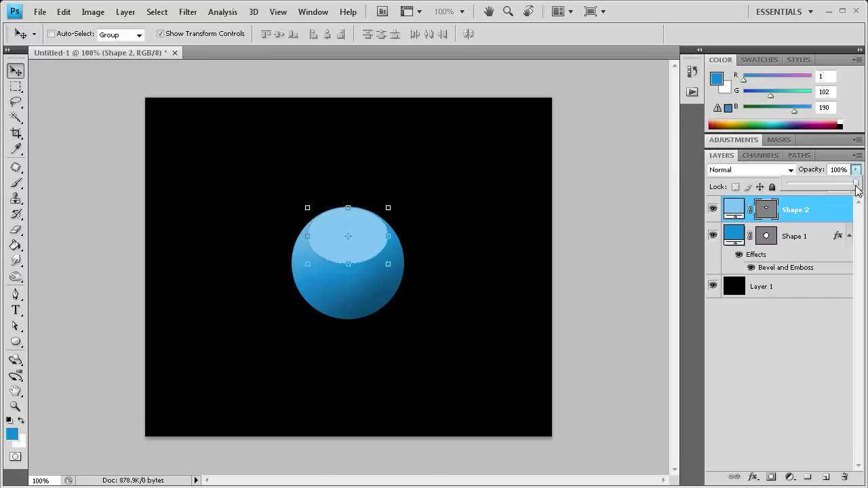
pyautogui.moveTo(856, 186); pyautogui.dragTo(782, 175)
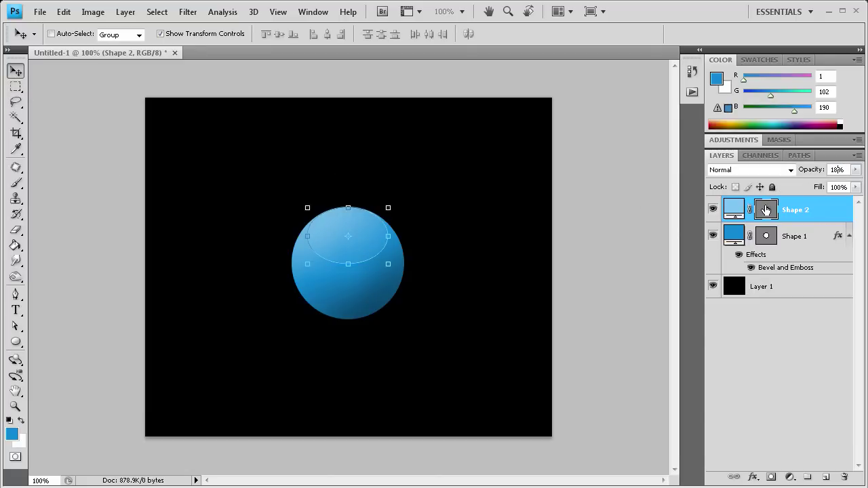
pyautogui.click(15, 86)
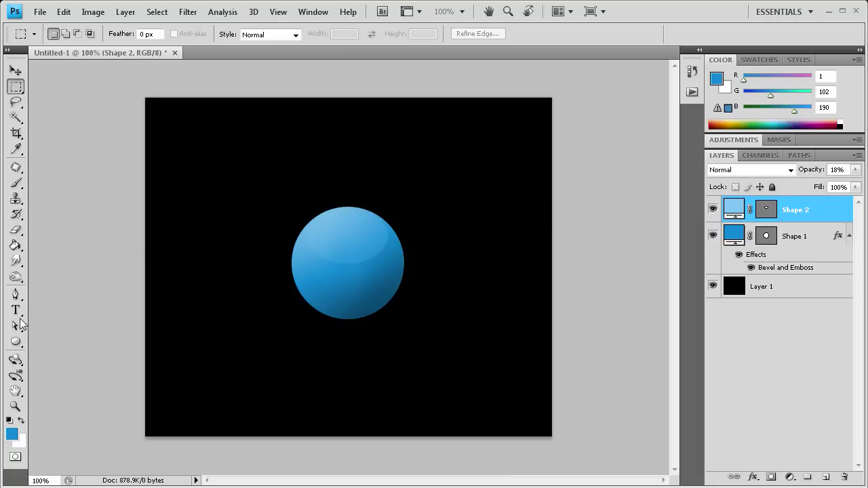
# - On a new layer, pen-draw three rounded wing lobes out from the sphere's right edge
pyautogui.click(16, 294)
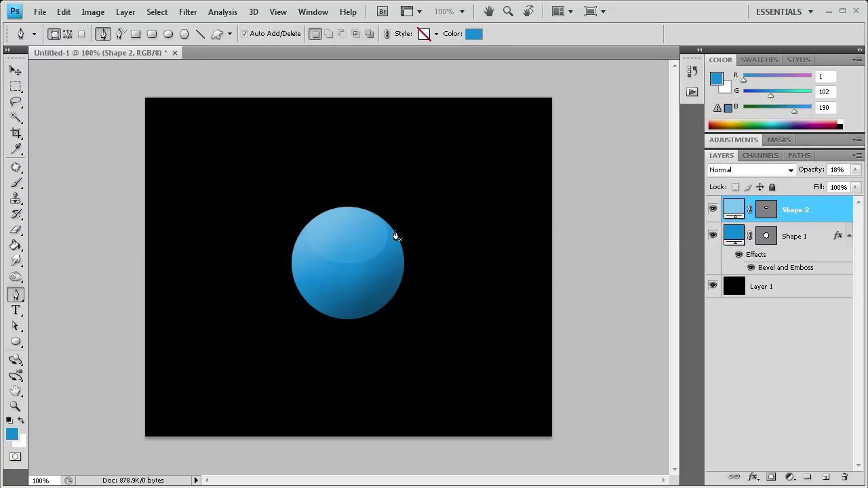
pyautogui.click(826, 477)
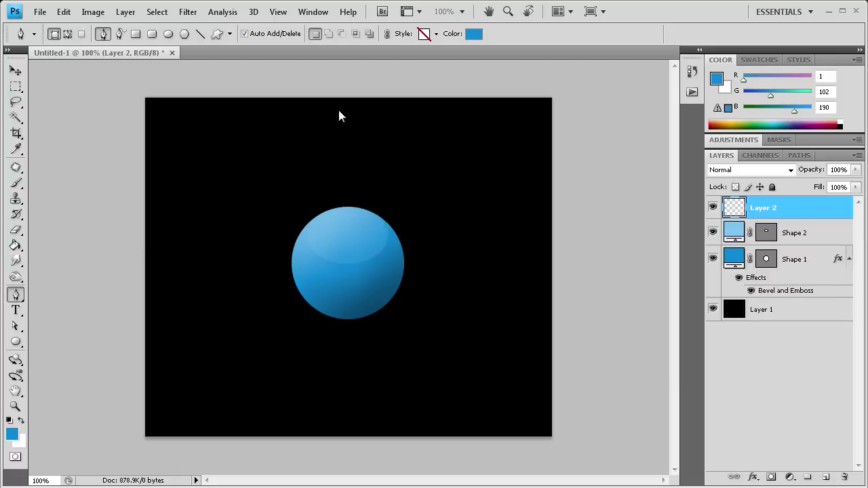
pyautogui.click(389, 226)
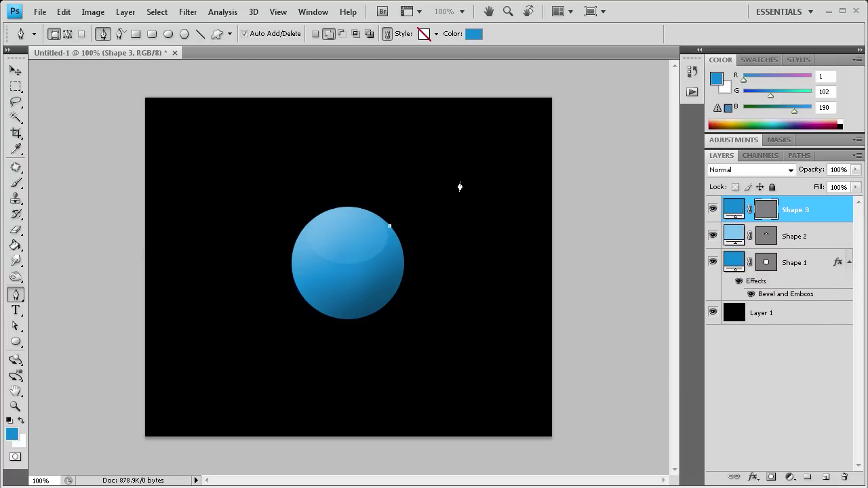
pyautogui.moveTo(461, 185); pyautogui.dragTo(453, 218)
pyautogui.click(456, 217)
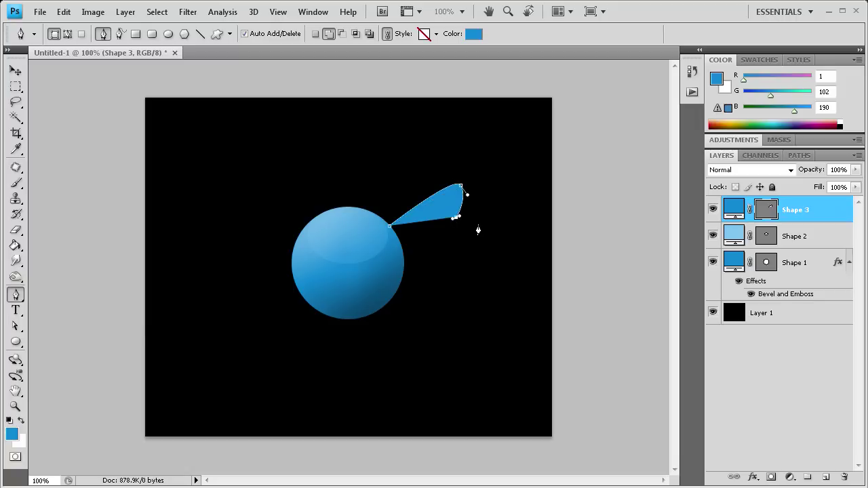
pyautogui.moveTo(488, 221); pyautogui.dragTo(517, 238)
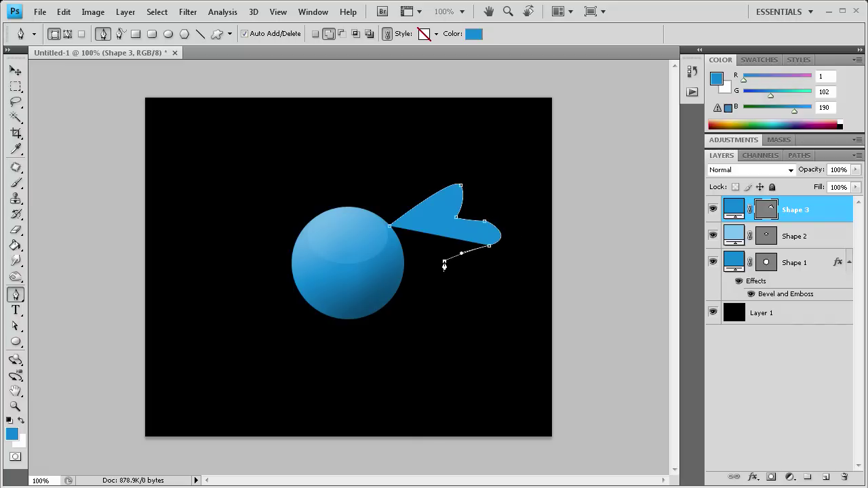
pyautogui.moveTo(444, 261); pyautogui.dragTo(448, 296)
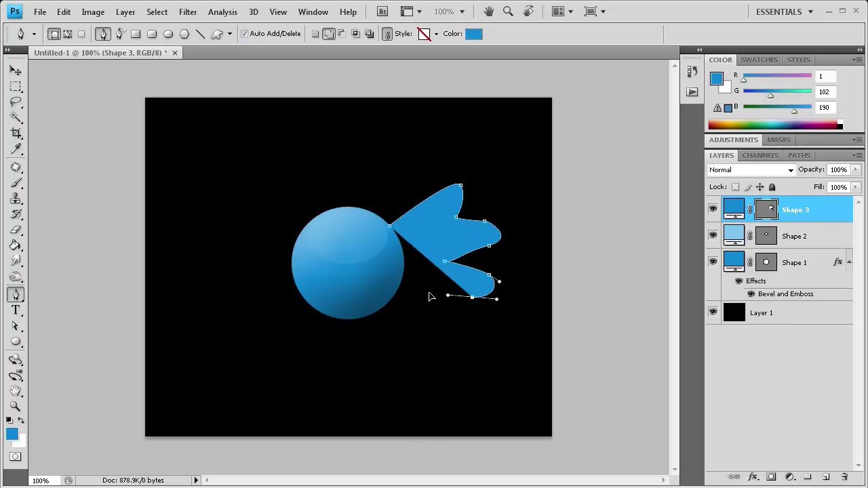
pyautogui.click(416, 290)
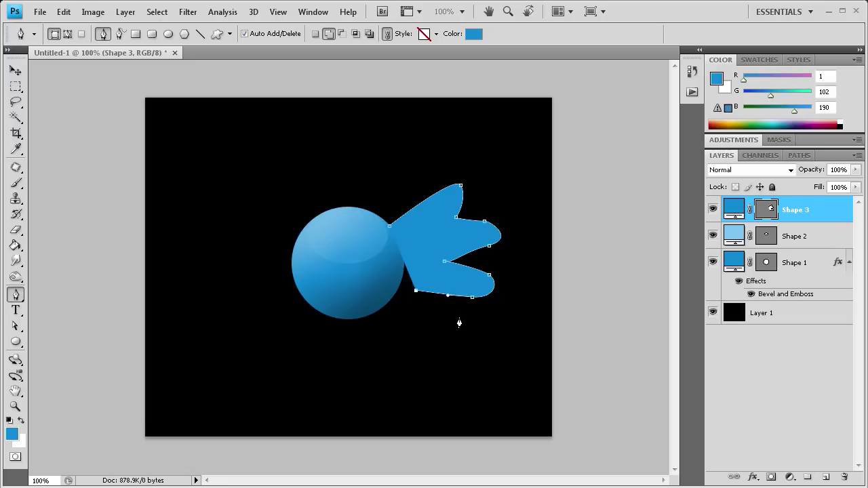
pyautogui.moveTo(459, 317); pyautogui.dragTo(428, 331)
pyautogui.click(403, 318)
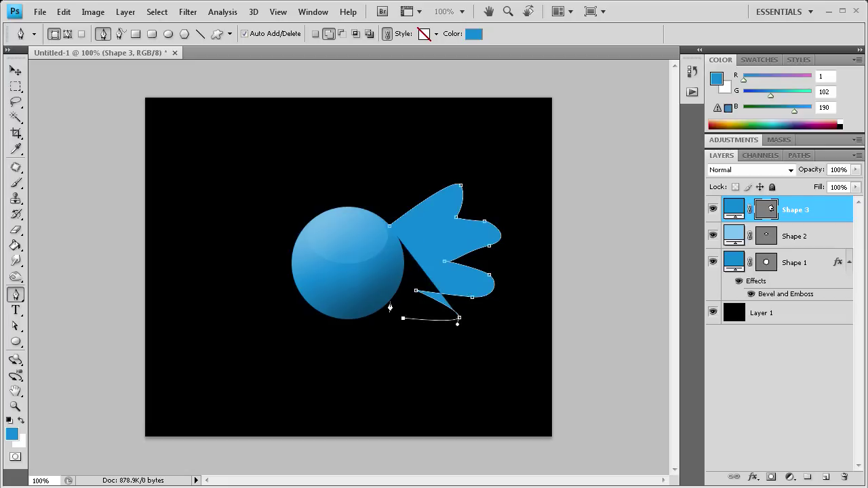
pyautogui.click(381, 290)
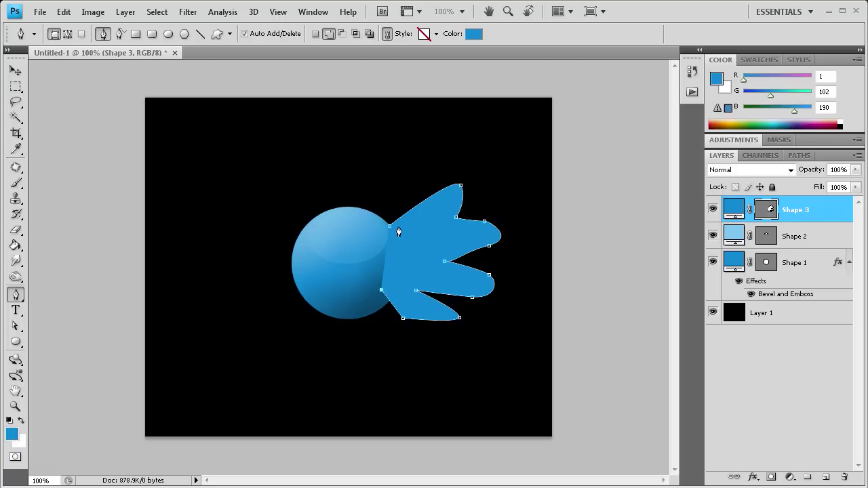
# - Close the wing path and duplicate the Shape 3 layer
pyautogui.click(391, 227)
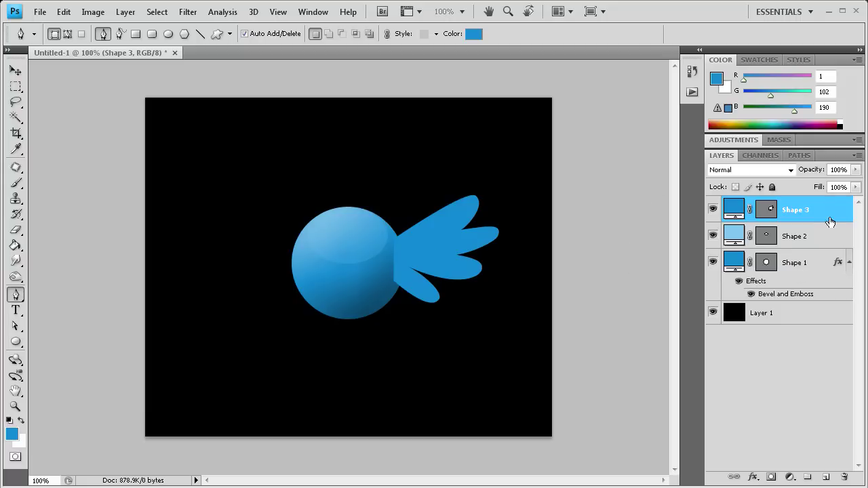
pyautogui.moveTo(793, 212); pyautogui.dragTo(827, 477)
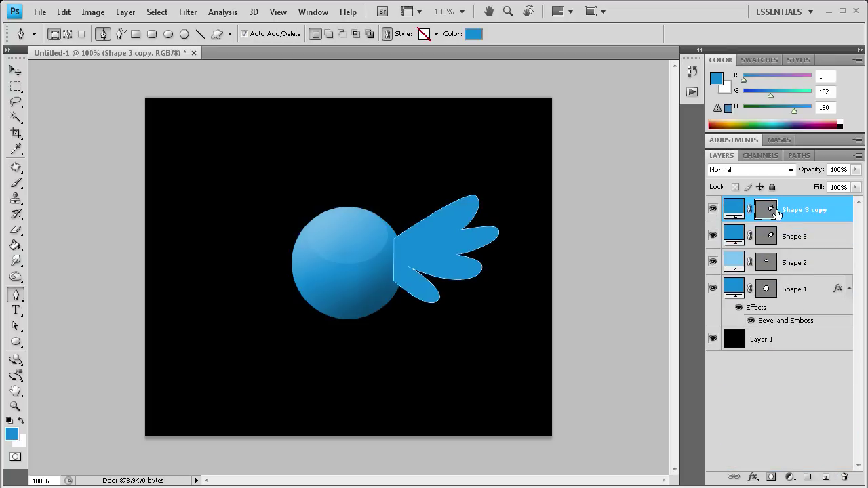
# - Rename the duplicate 'wing copy', hide it, move it below Layer 1, and reselect Shape 3
pyautogui.doubleClick(802, 209)
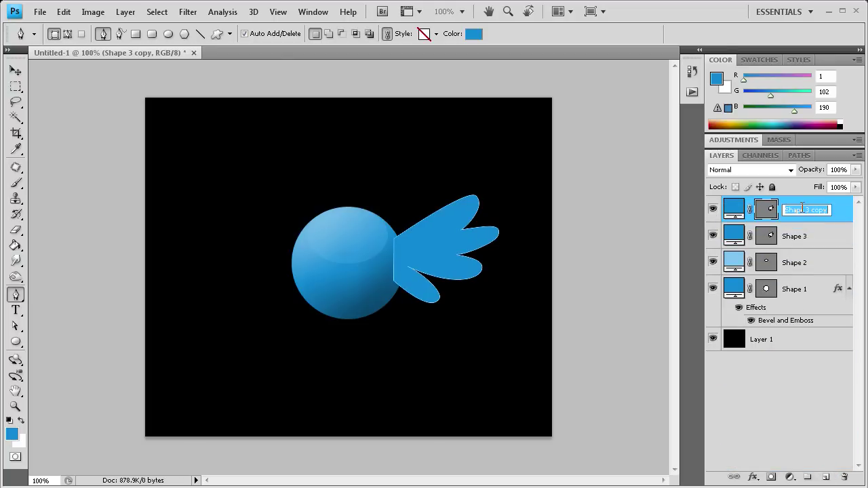
pyautogui.write('wi')
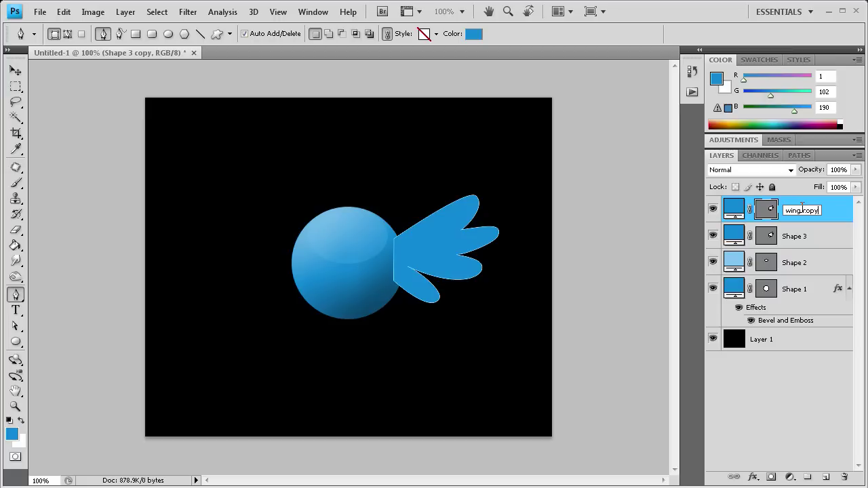
pyautogui.write('ng copy')
pyautogui.click(713, 210)
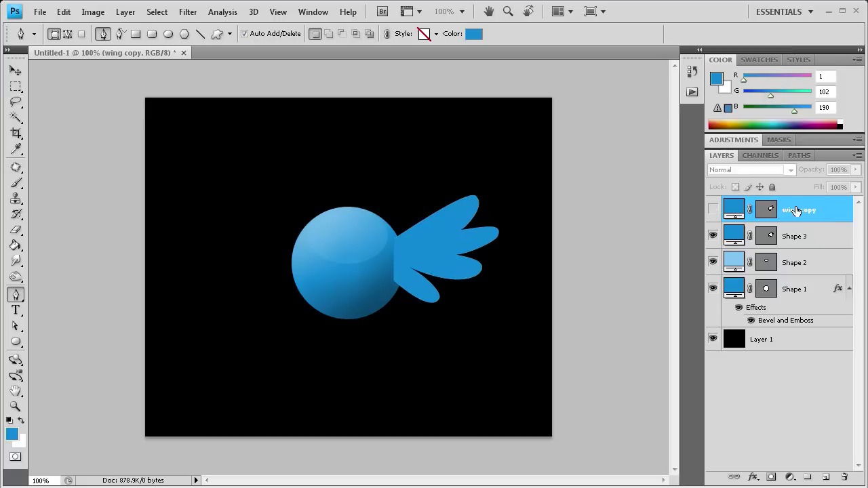
pyautogui.moveTo(797, 210); pyautogui.dragTo(799, 343)
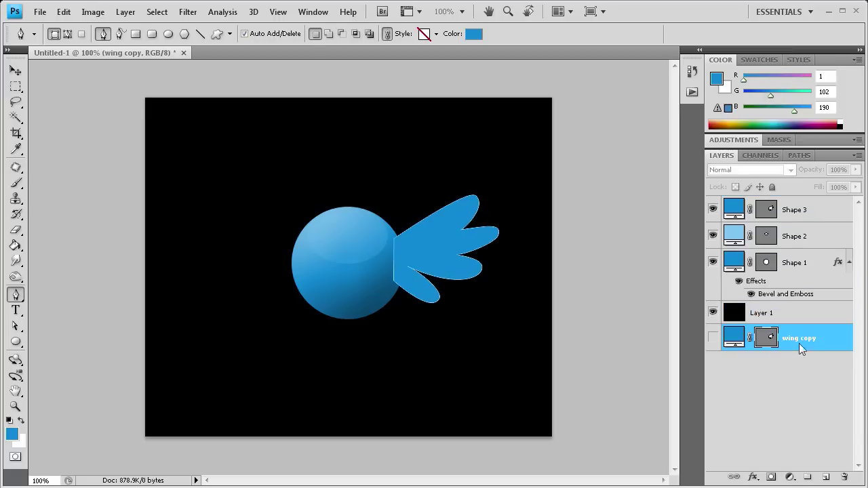
pyautogui.click(797, 213)
pyautogui.click(770, 201)
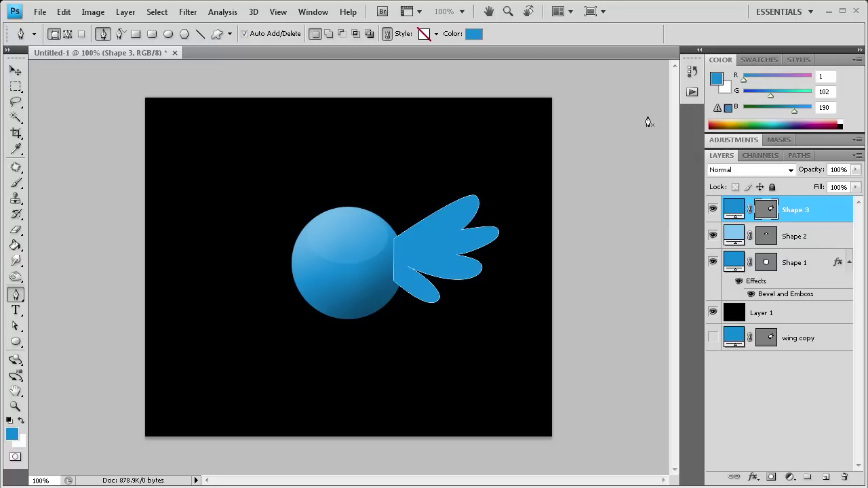
pyautogui.click(767, 210)
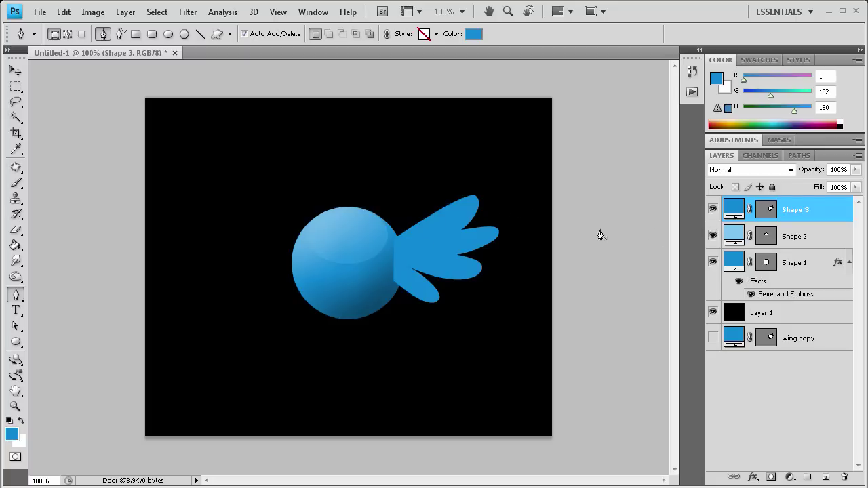
# - Move Shape 3 beneath Shape 1 and zoom in where the wing meets the body
pyautogui.moveTo(789, 293); pyautogui.dragTo(790, 295)
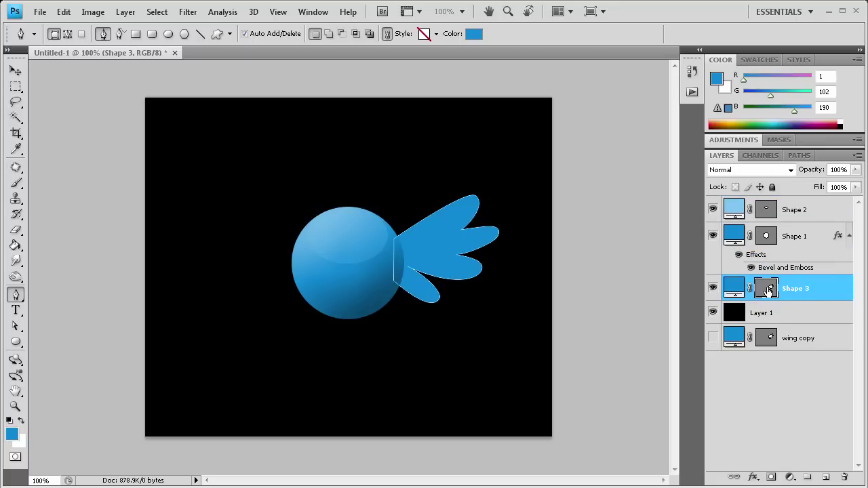
pyautogui.click(768, 290)
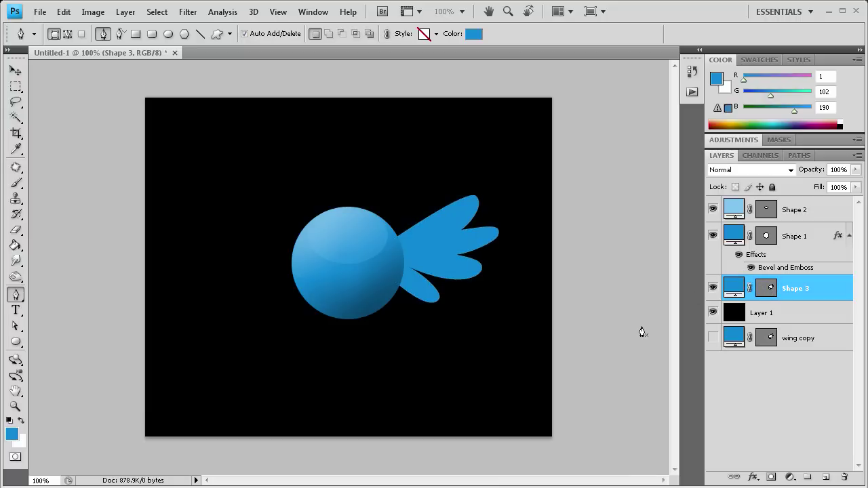
pyautogui.click(16, 407)
pyautogui.click(426, 261)
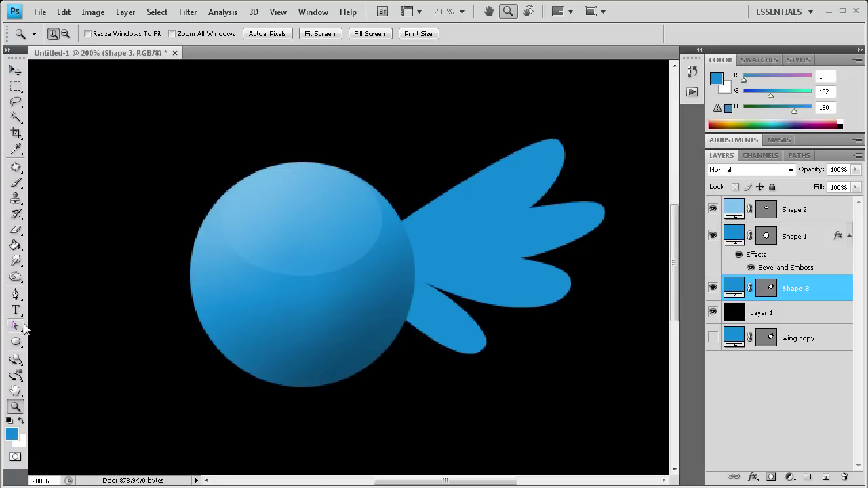
pyautogui.click(16, 294)
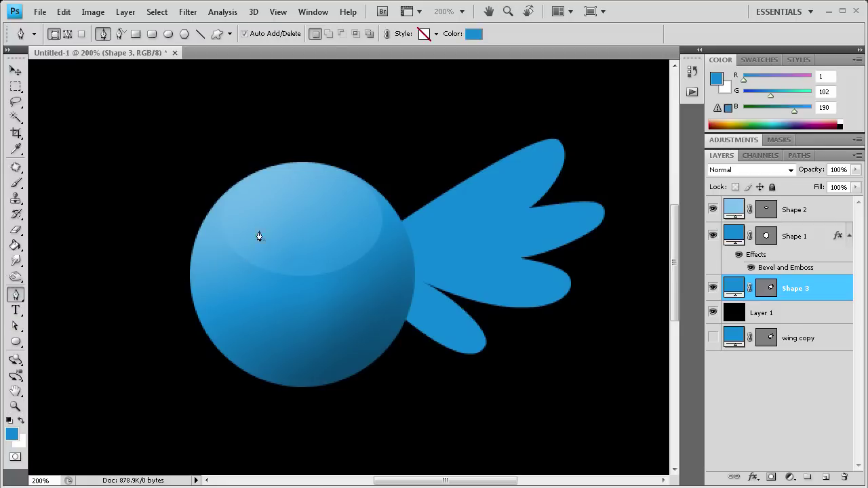
# - Pen-draw a thin curved highlight sliver along the top wing lobe
pyautogui.click(402, 221)
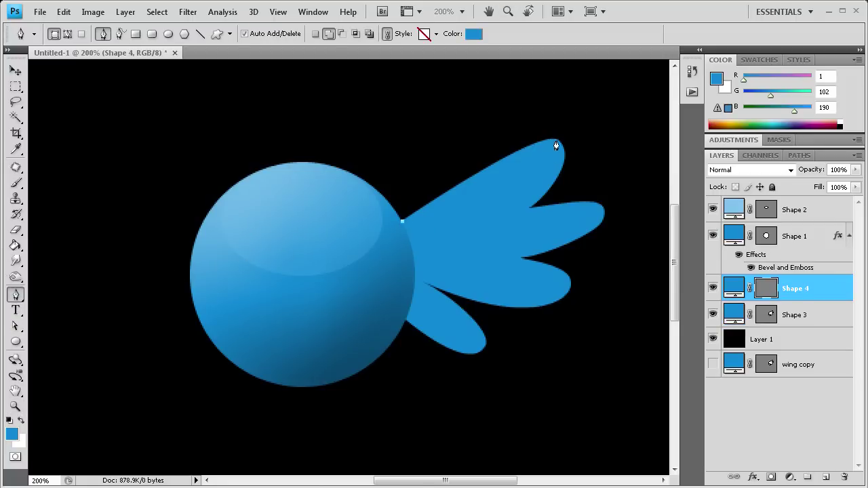
pyautogui.moveTo(556, 140); pyautogui.dragTo(568, 150)
pyautogui.moveTo(402, 222); pyautogui.dragTo(253, 273)
pyautogui.press('Return')
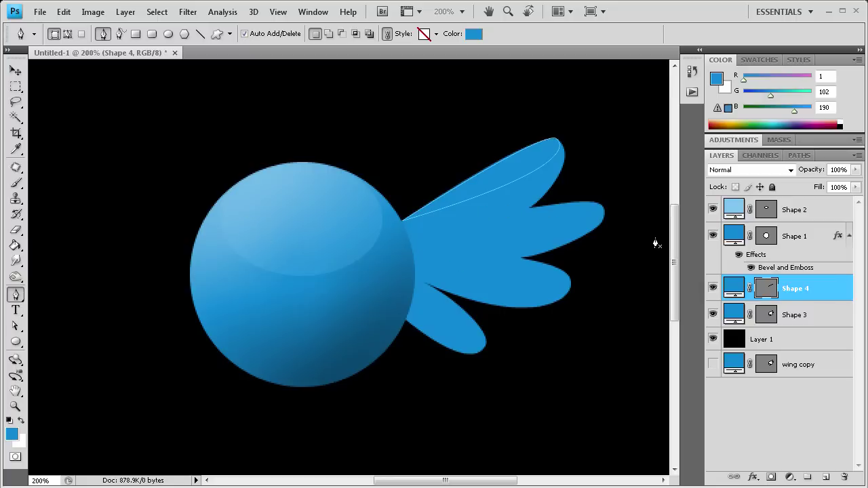
# - Draw a second highlight along the middle lobe, reshape its curve, and begin a third
pyautogui.click(411, 242)
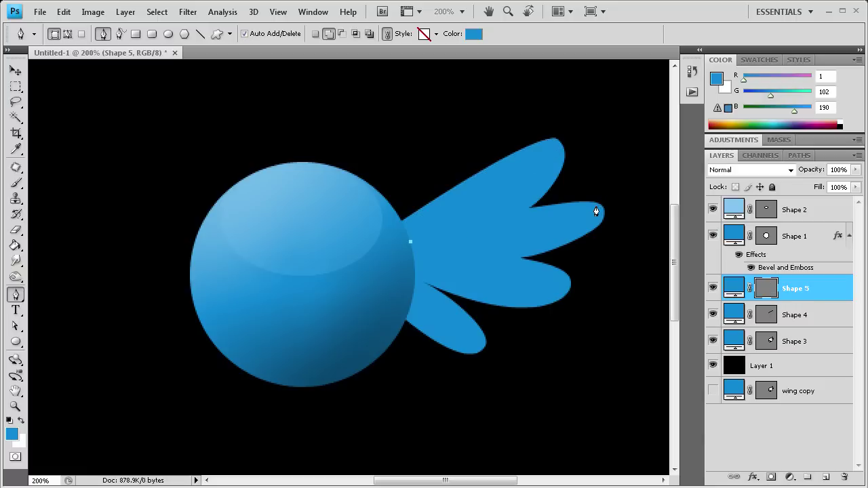
pyautogui.moveTo(601, 205); pyautogui.dragTo(618, 226)
pyautogui.click(409, 247)
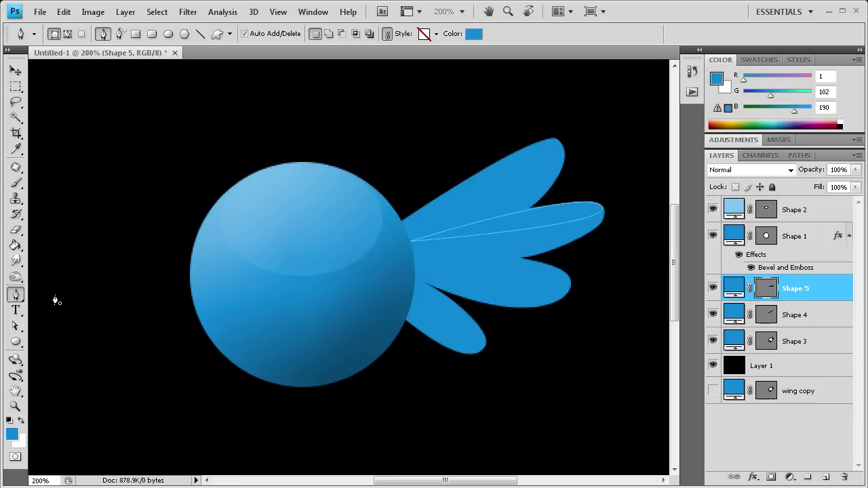
pyautogui.click(16, 325)
pyautogui.click(597, 218)
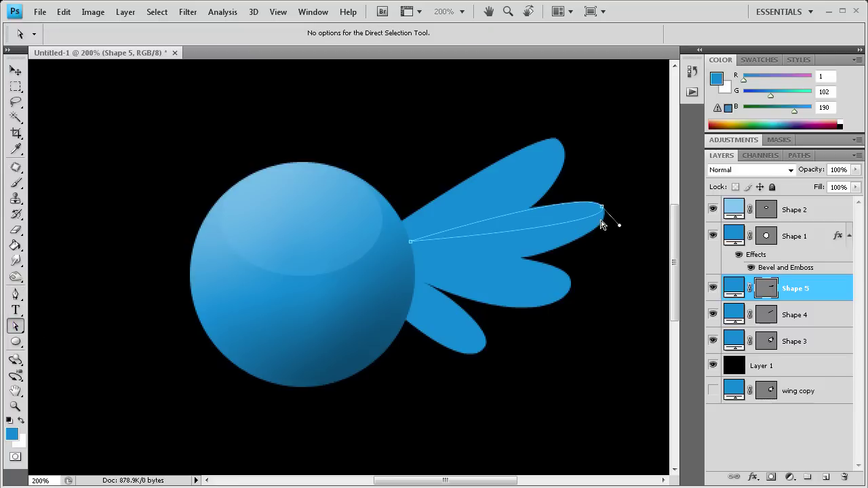
pyautogui.moveTo(613, 226); pyautogui.dragTo(606, 216)
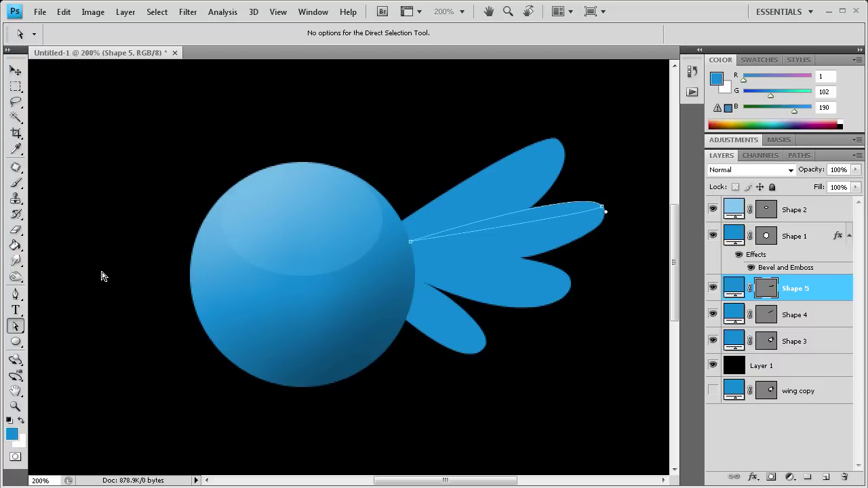
pyautogui.click(16, 295)
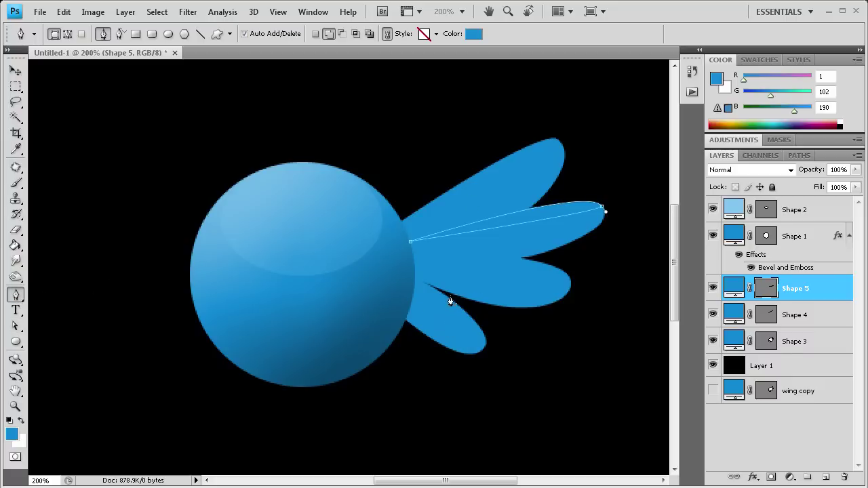
pyautogui.click(514, 257)
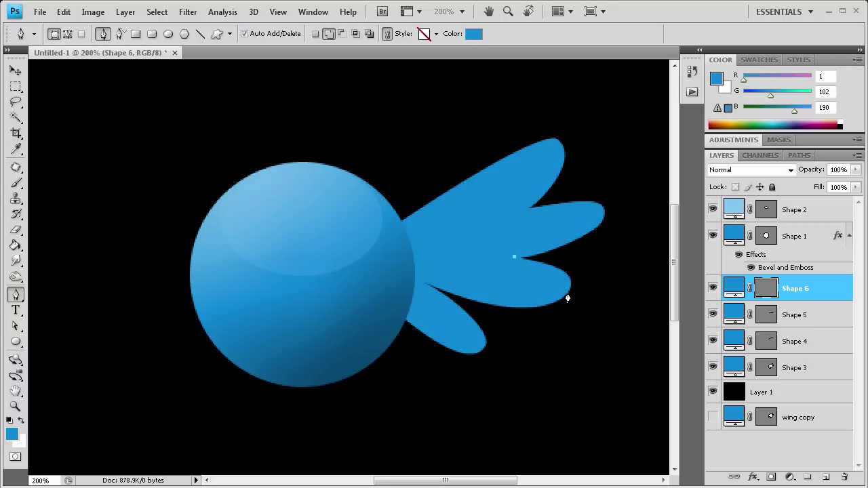
# - Draw a curved highlight sliver along the lower lobe's tip and refine its curve with Direct Selection
pyautogui.click(567, 293)
pyautogui.moveTo(567, 297); pyautogui.dragTo(550, 318)
pyautogui.click(513, 263)
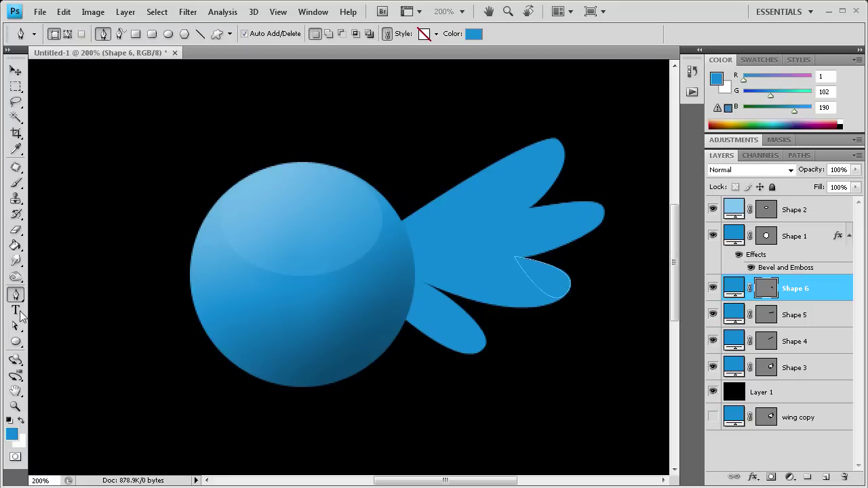
pyautogui.press('a')
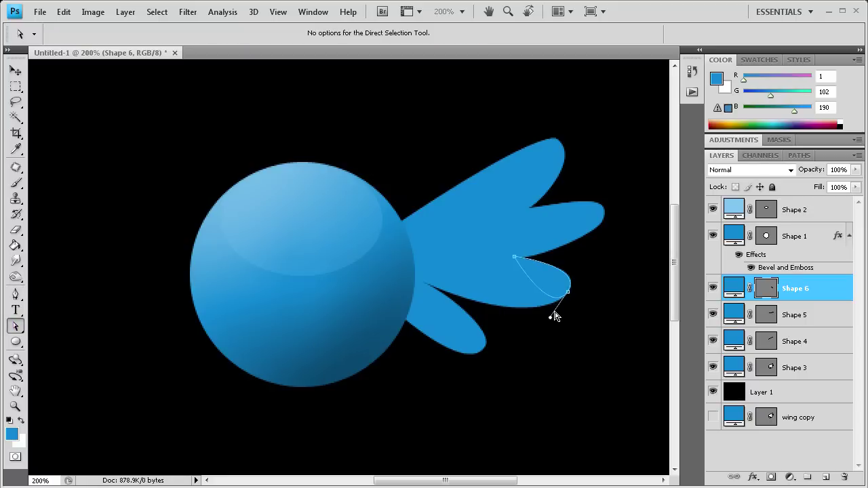
pyautogui.click(556, 314)
pyautogui.moveTo(556, 314); pyautogui.dragTo(561, 307)
# - Draw a second curved highlight sliver on the lower feather and reshape its curve near the tip
pyautogui.click(16, 293)
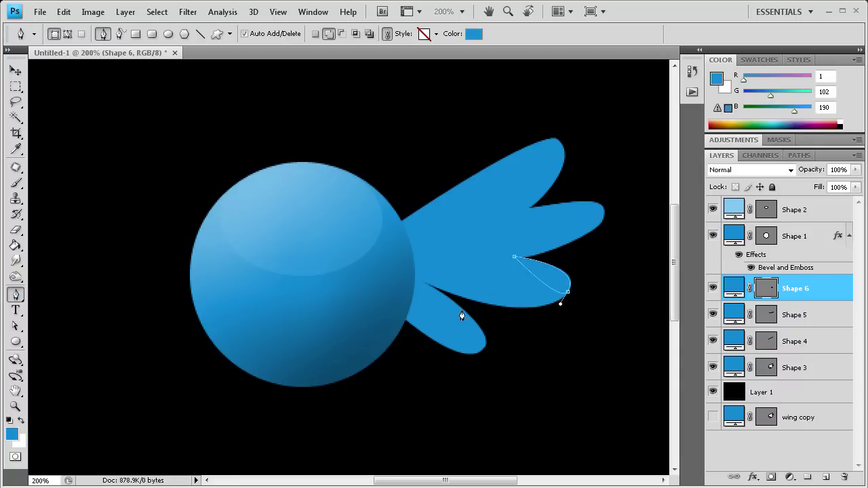
pyautogui.click(465, 313)
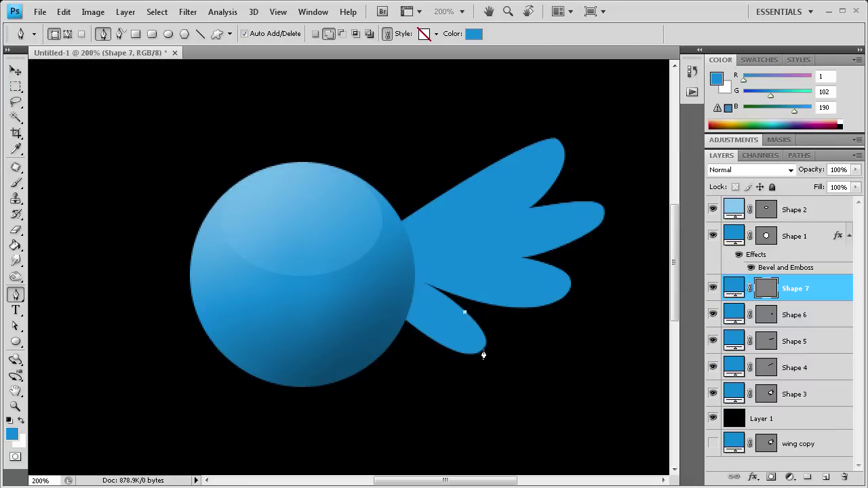
pyautogui.moveTo(482, 350); pyautogui.dragTo(468, 368)
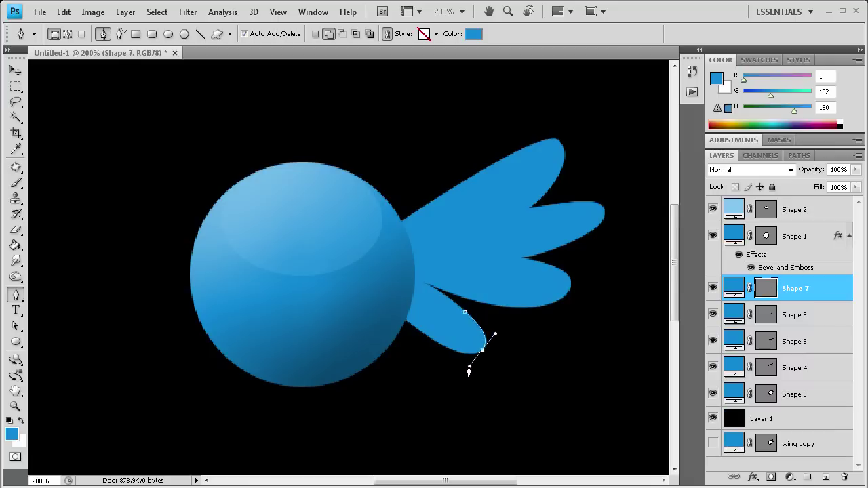
pyautogui.click(464, 315)
pyautogui.click(16, 326)
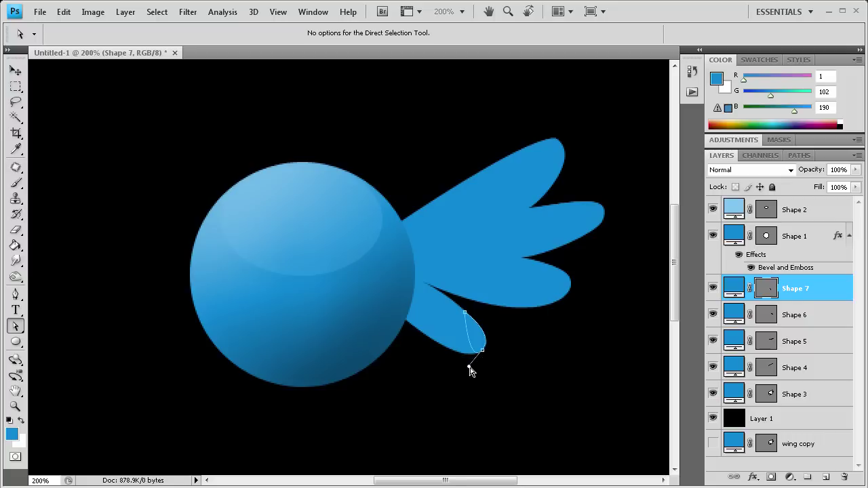
pyautogui.click(472, 362)
pyautogui.moveTo(473, 362); pyautogui.dragTo(480, 358)
# - Select highlight layers Shape 4 to Shape 7, merge them, then undo the merge
pyautogui.keyDown('shift'); pyautogui.click(794, 320); pyautogui.keyUp('shift')
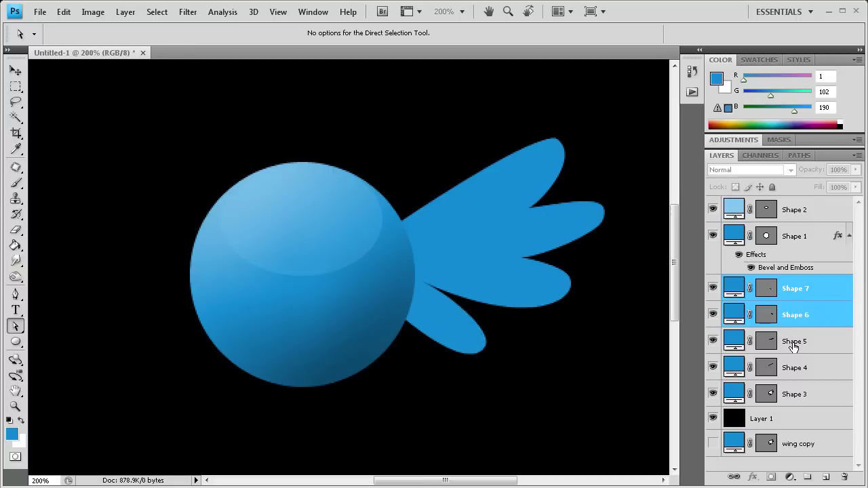
pyautogui.keyDown('shift'); pyautogui.click(792, 344); pyautogui.keyUp('shift')
pyautogui.keyDown('shift'); pyautogui.click(800, 368); pyautogui.keyUp('shift')
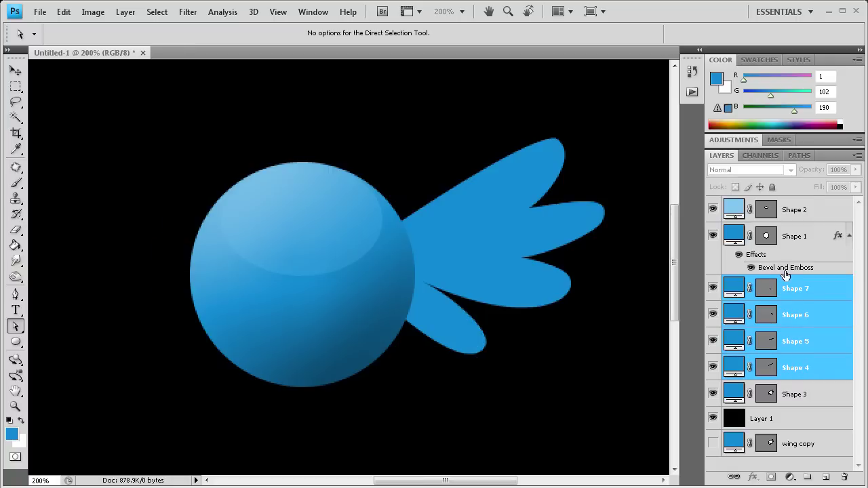
pyautogui.rightClick(789, 292)
pyautogui.click(832, 475)
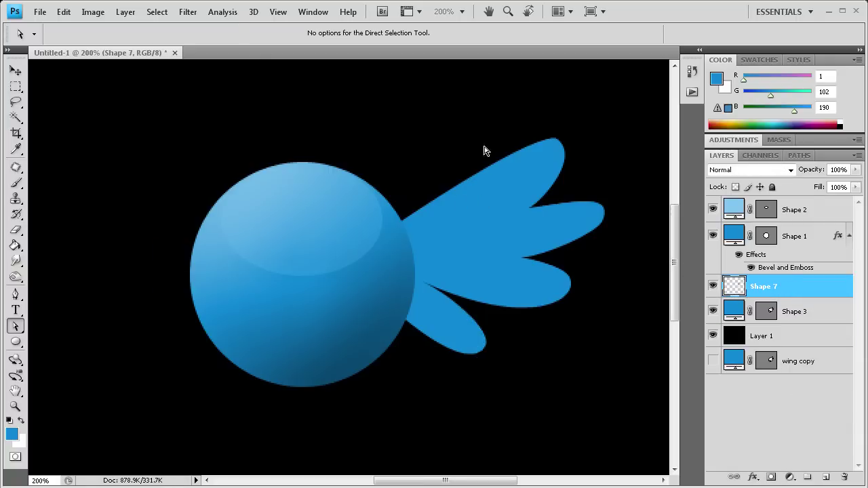
pyautogui.click(64, 12)
pyautogui.click(91, 26)
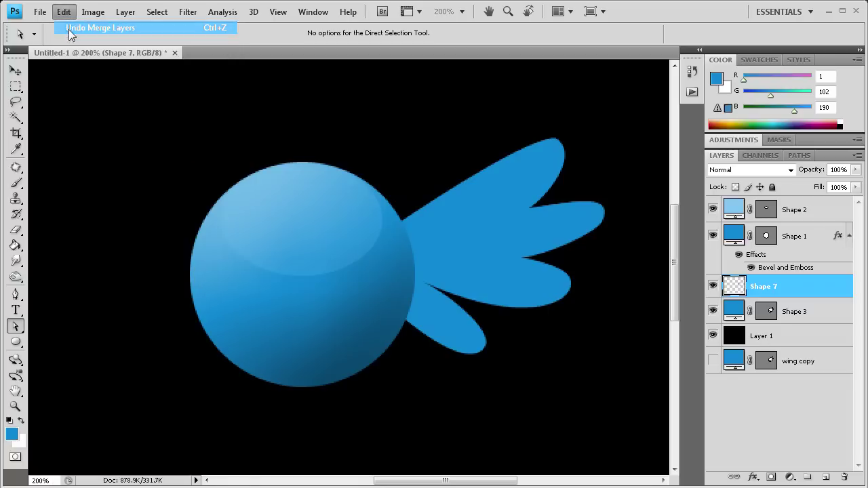
# - Change Shape 7's fill colour to light sky blue after trying navy and teal
pyautogui.doubleClick(733, 288)
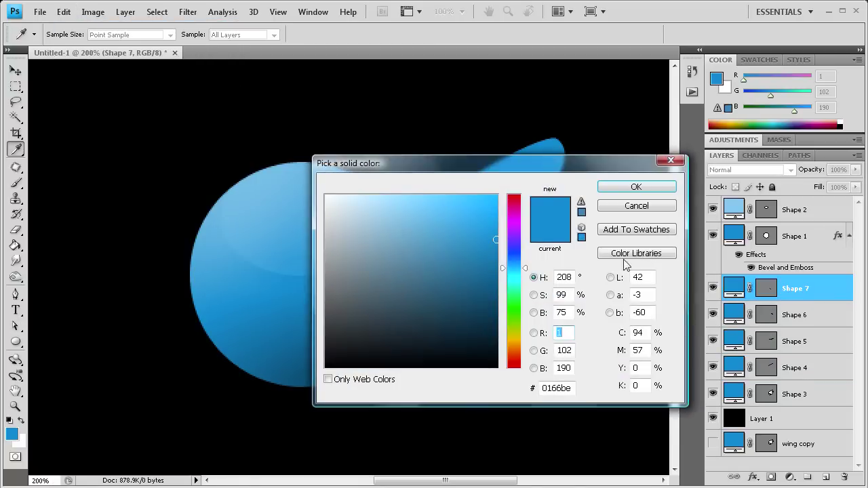
pyautogui.moveTo(516, 168); pyautogui.dragTo(834, 200)
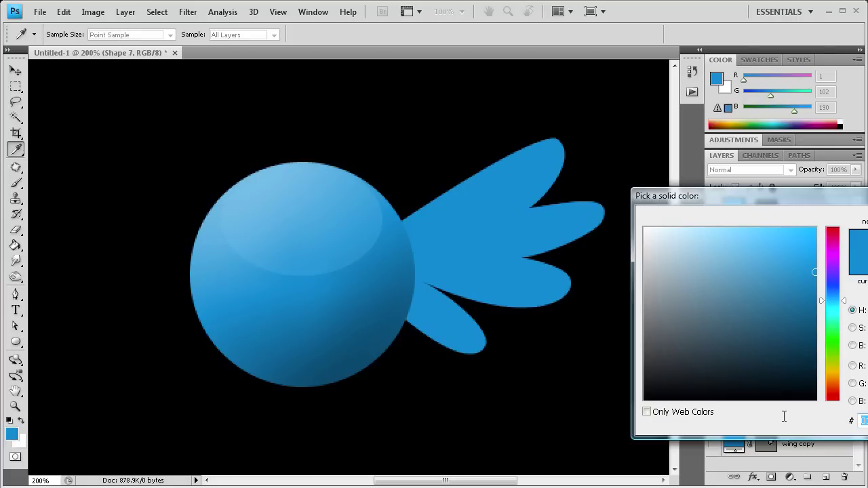
pyautogui.hotkey('ctrl', 'v')
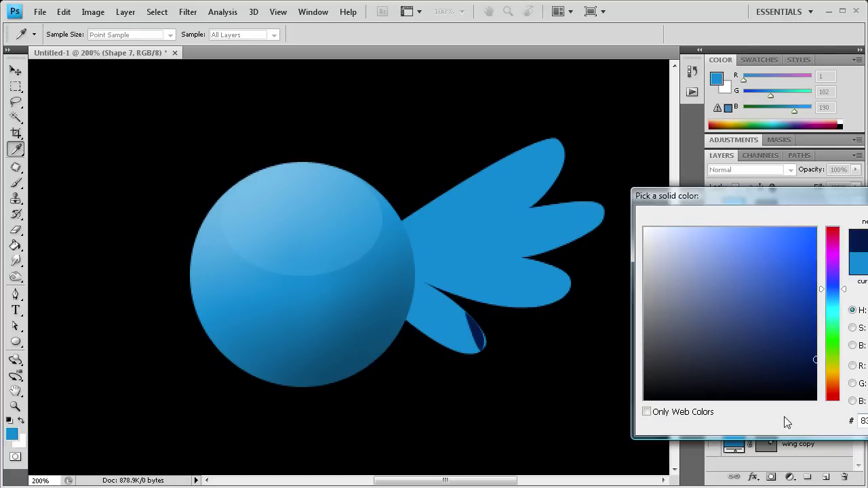
pyautogui.hotkey('ctrl', 'v')
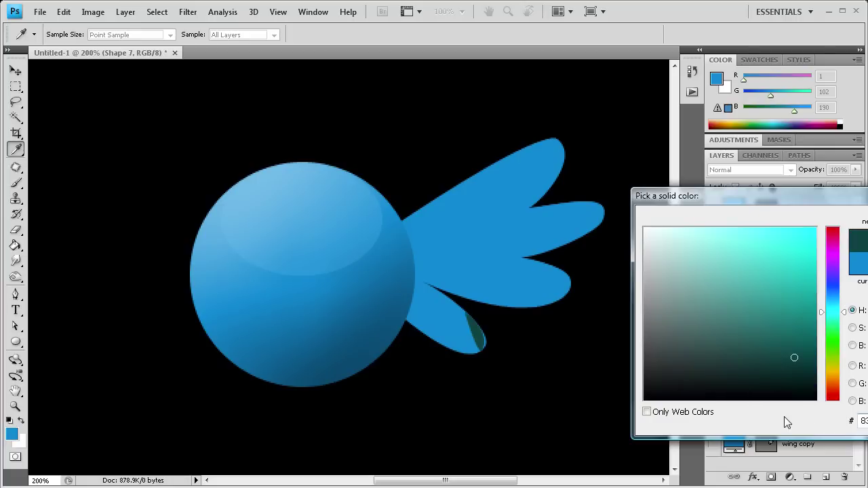
pyautogui.hotkey('ctrl', 'v')
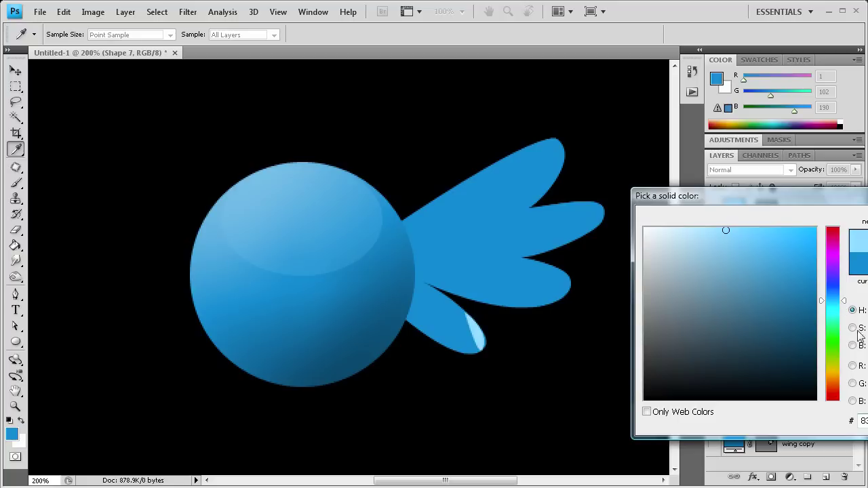
pyautogui.press('Return')
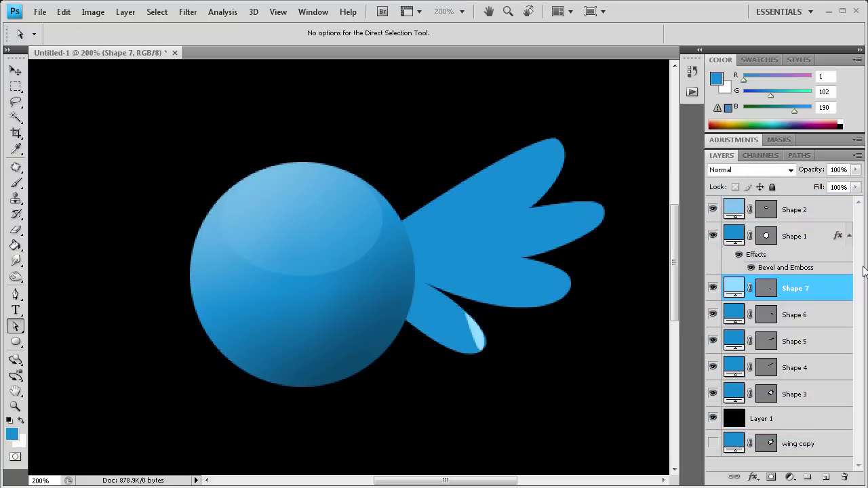
# - Inspect Shape 7's layer options and fill colour, closing them without changes
pyautogui.click(735, 314)
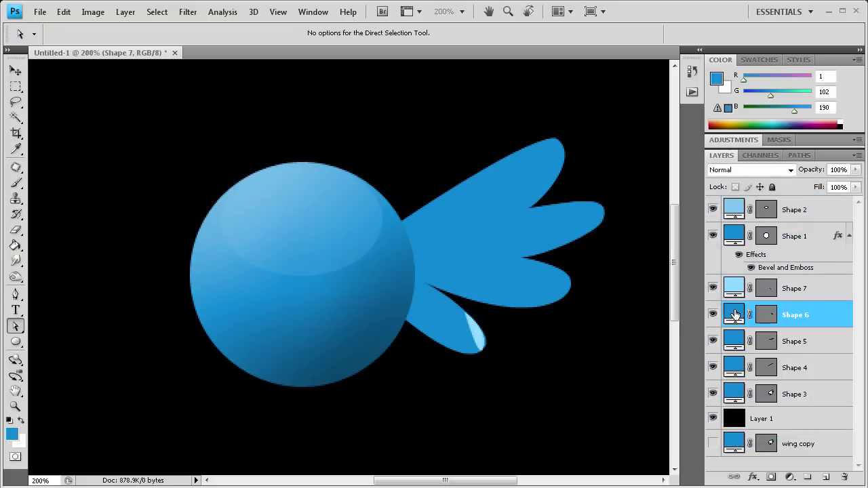
pyautogui.click(737, 288)
pyautogui.rightClick(737, 288)
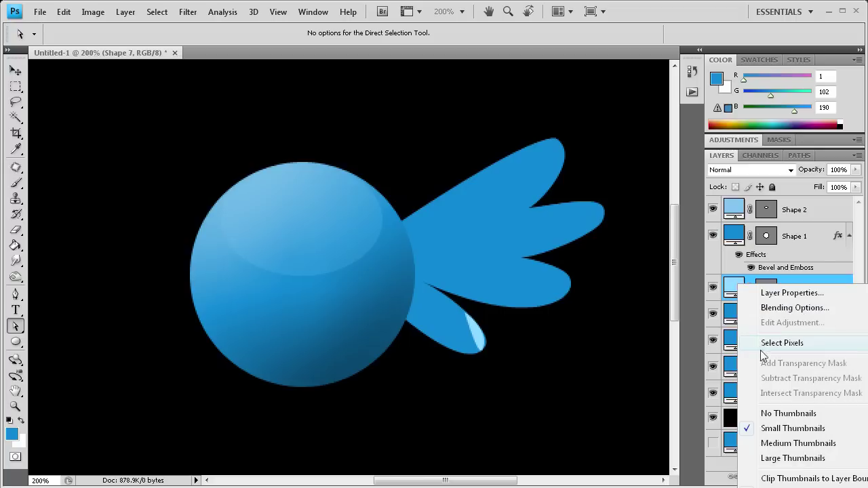
pyautogui.click(786, 279)
pyautogui.rightClick(788, 280)
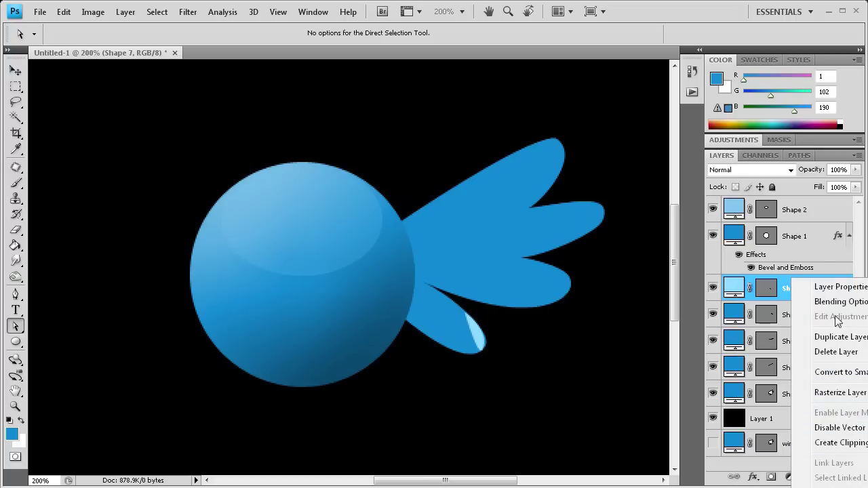
pyautogui.click(725, 287)
pyautogui.doubleClick(733, 288)
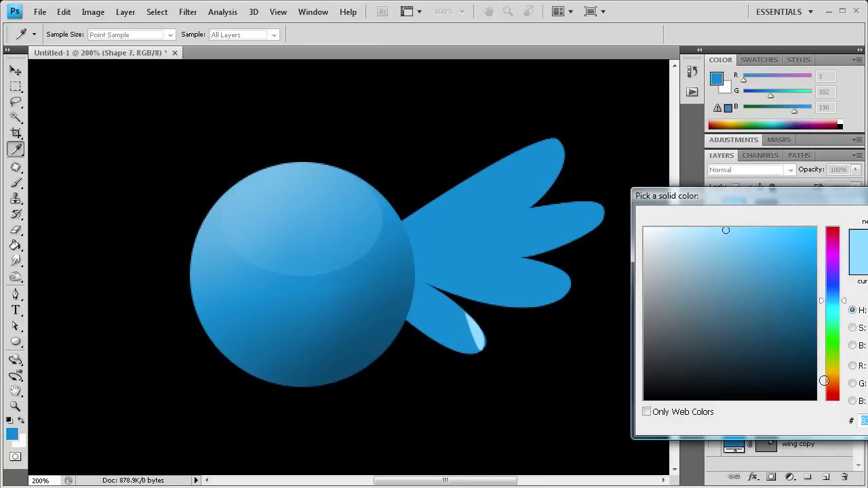
pyautogui.press('Escape')
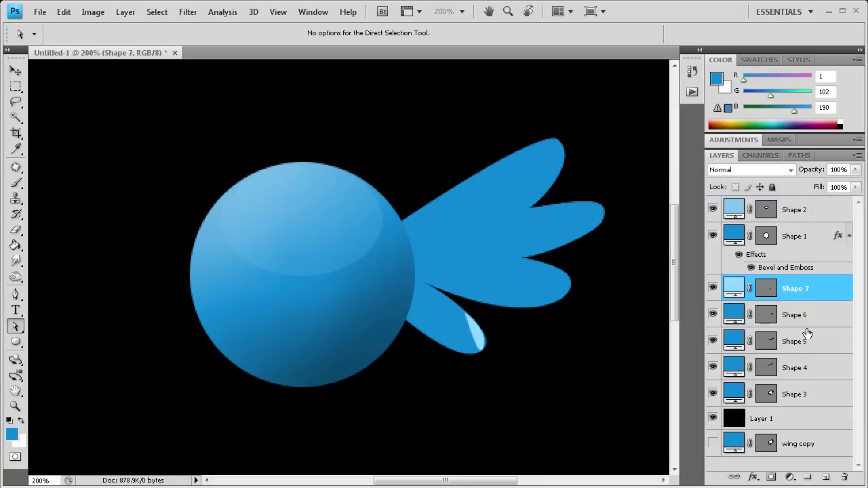
# - Fill the Shape 6 and Shape 5 highlight slivers with the same light blue
pyautogui.doubleClick(734, 313)
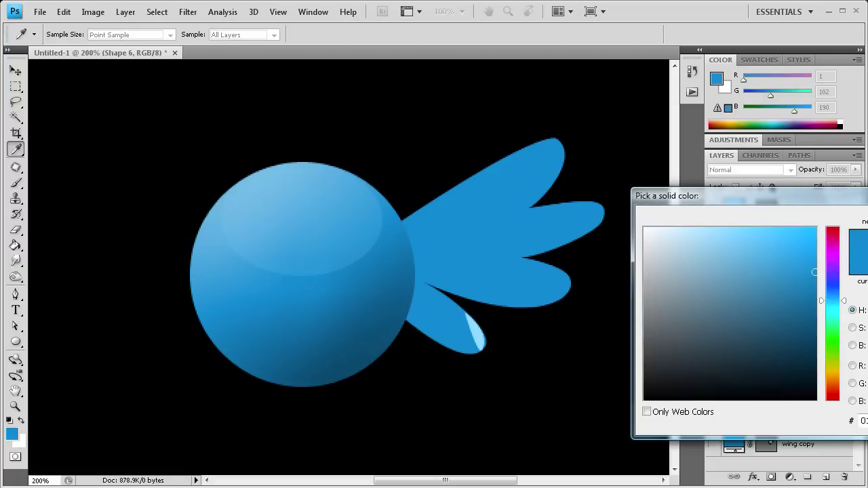
pyautogui.click(727, 229)
pyautogui.press('Return')
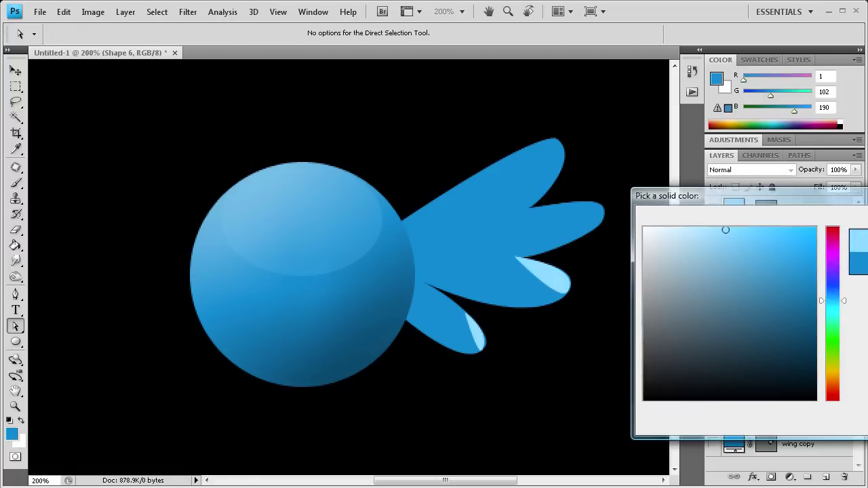
pyautogui.doubleClick(736, 342)
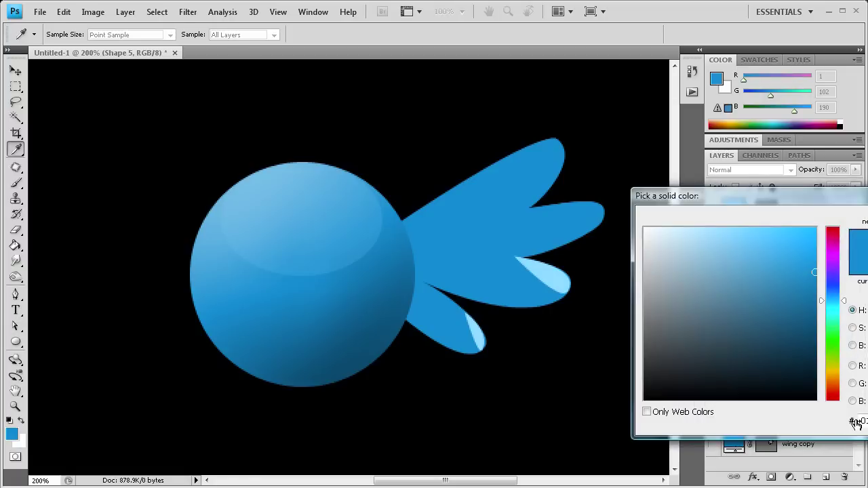
pyautogui.click(725, 229)
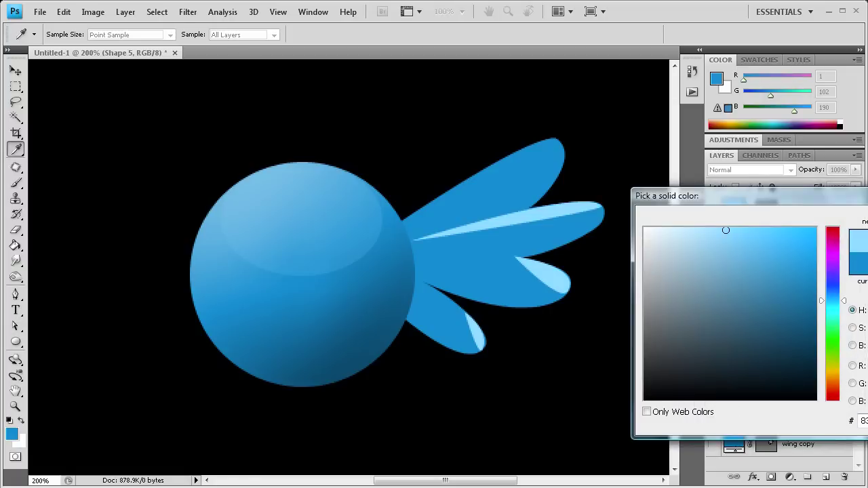
pyautogui.press('Return')
pyautogui.doubleClick(728, 366)
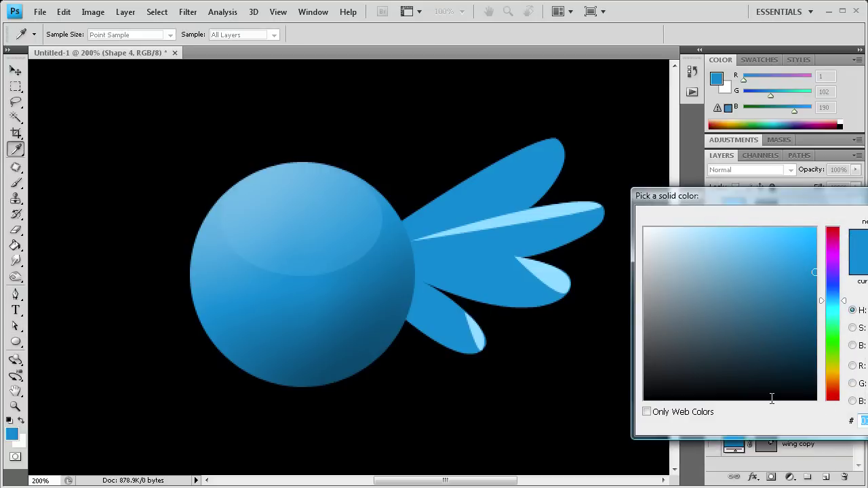
# - Make Shape 4 light blue, then put Shape 4 through Shape 7 into a new group
pyautogui.hotkey('ctrl', 'v')
pyautogui.press('Return')
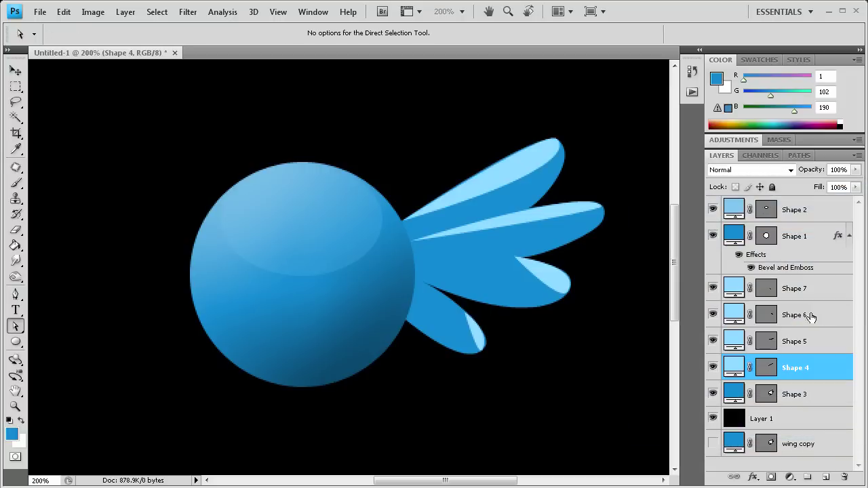
pyautogui.keyDown('shift'); pyautogui.click(793, 291); pyautogui.keyUp('shift')
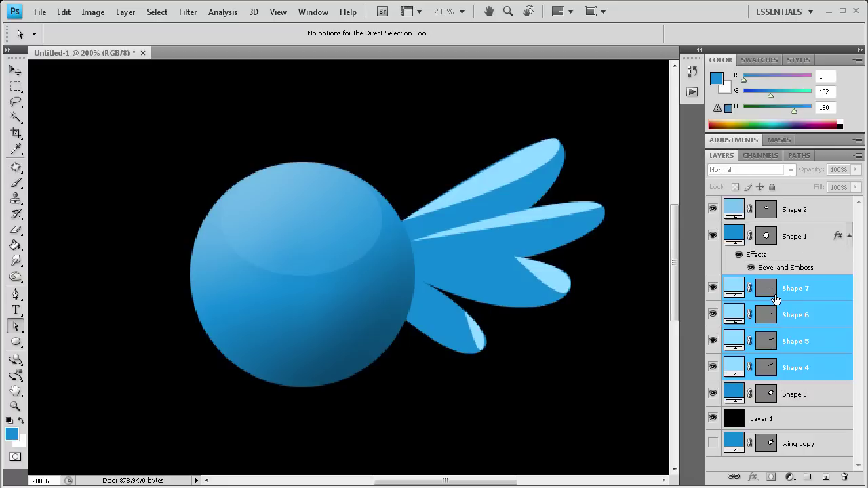
pyautogui.moveTo(791, 293); pyautogui.dragTo(807, 477)
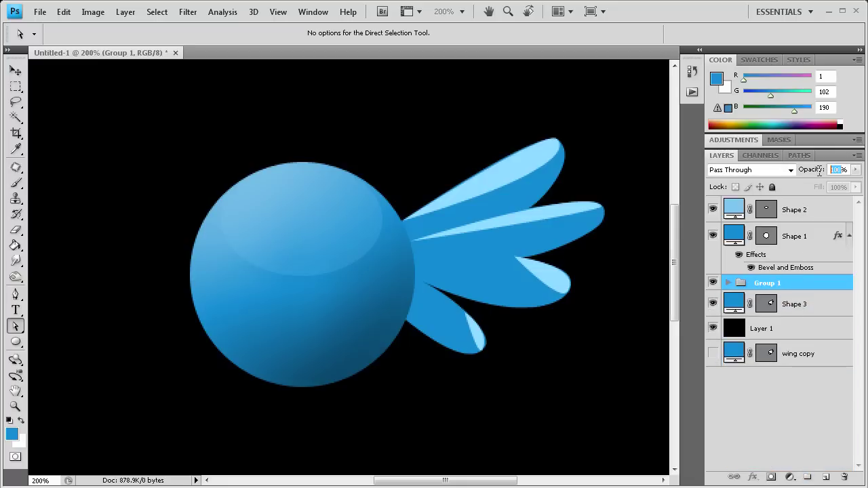
# - Name the group 'wing highlights' and lower its opacity to 18%
pyautogui.doubleClick(760, 283)
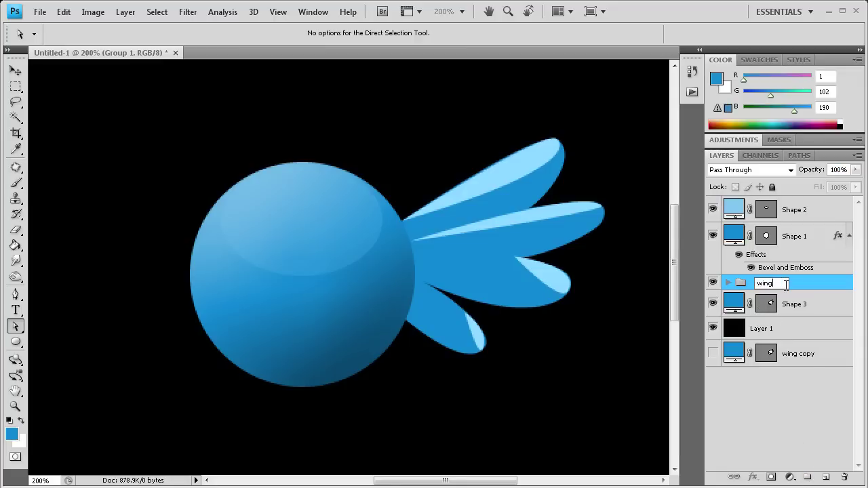
pyautogui.write('wing highlights')
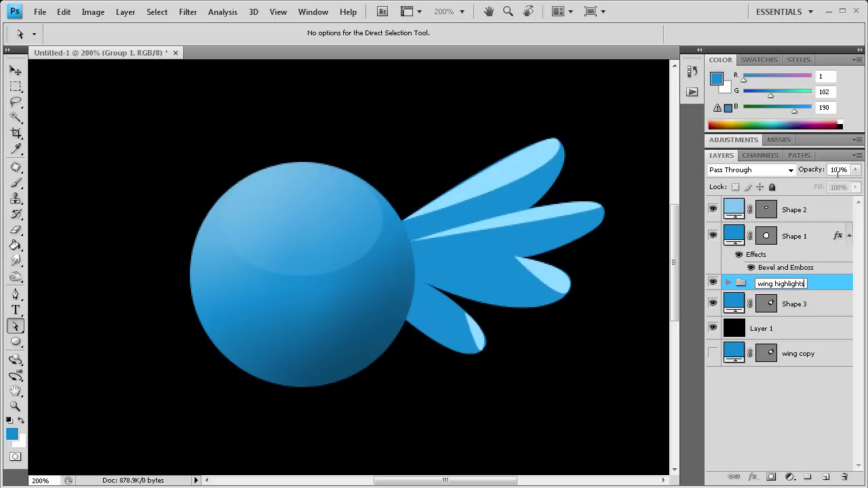
pyautogui.press('Return')
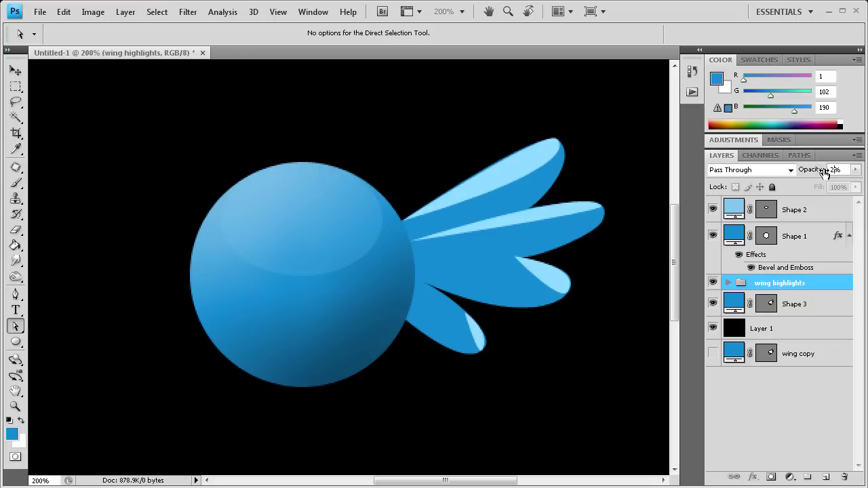
pyautogui.write('0')
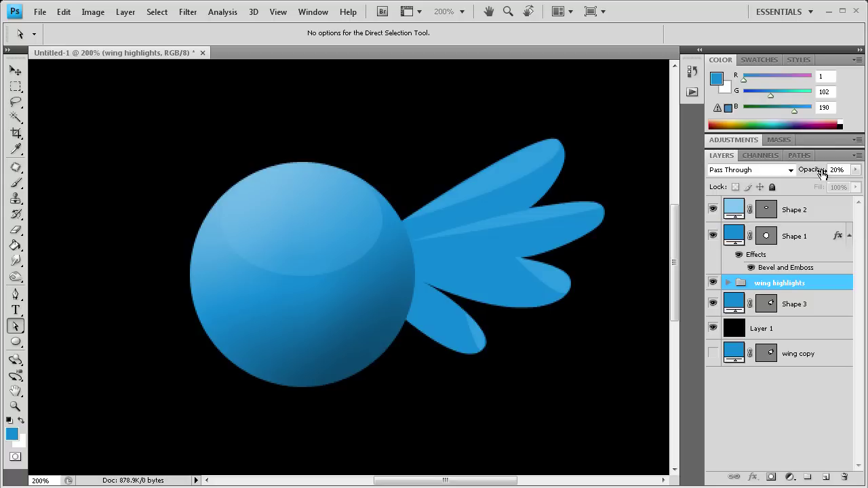
pyautogui.write('18')
pyautogui.click(777, 303)
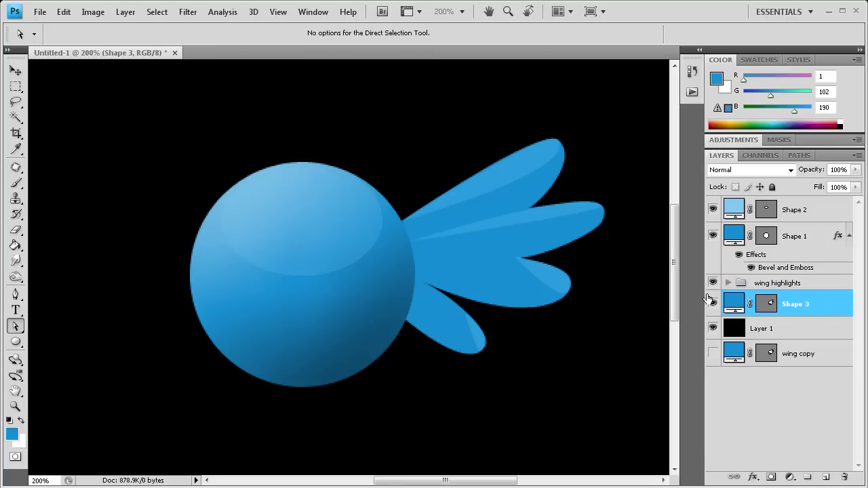
# - Set up the Burn Tool with a 13 px soft brush at 20% exposure
pyautogui.click(16, 277)
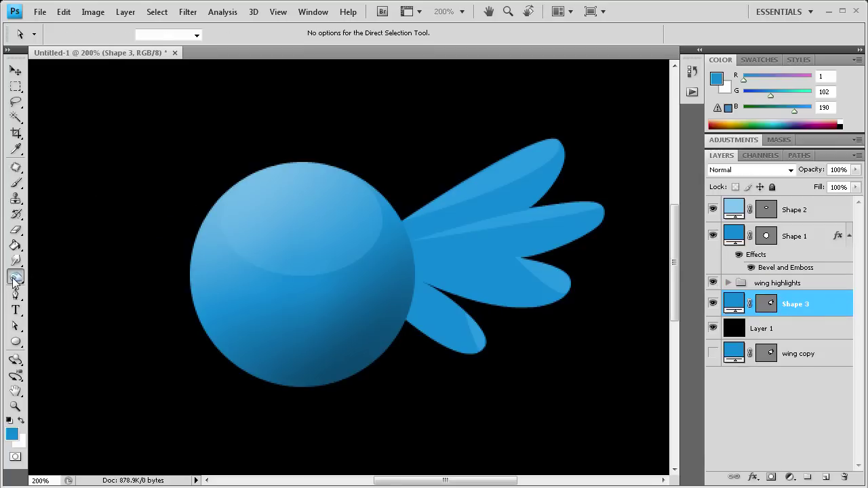
pyautogui.click(18, 280)
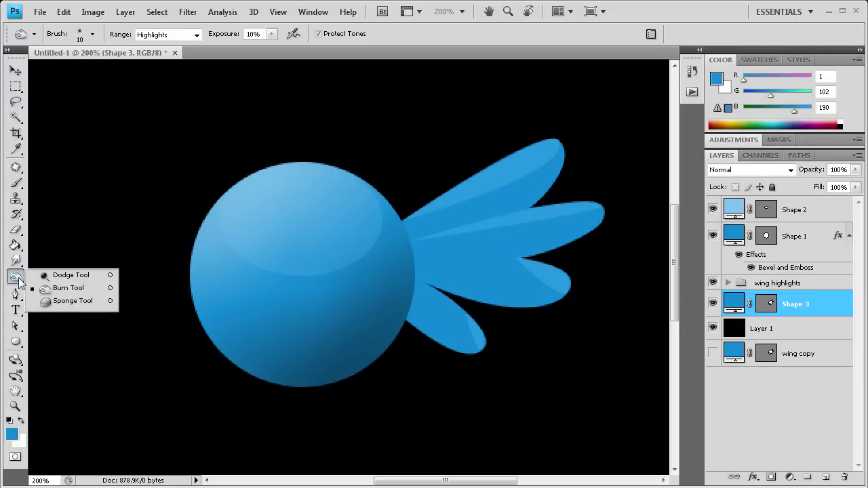
pyautogui.click(70, 293)
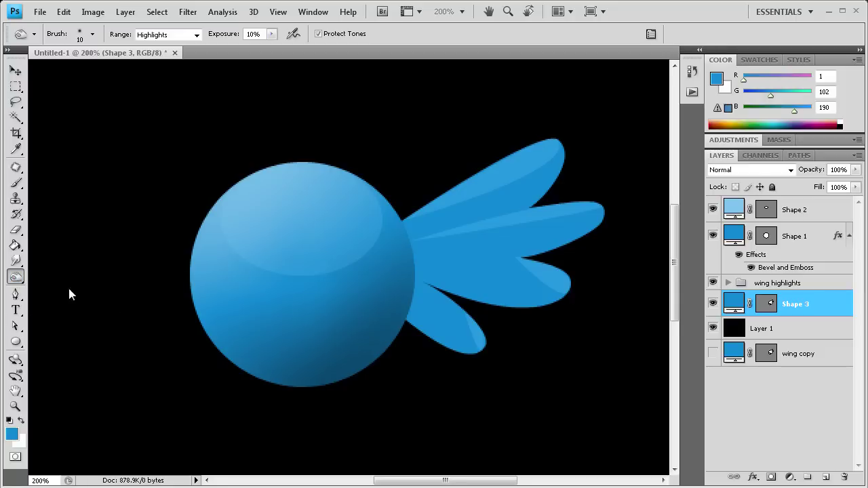
pyautogui.click(91, 36)
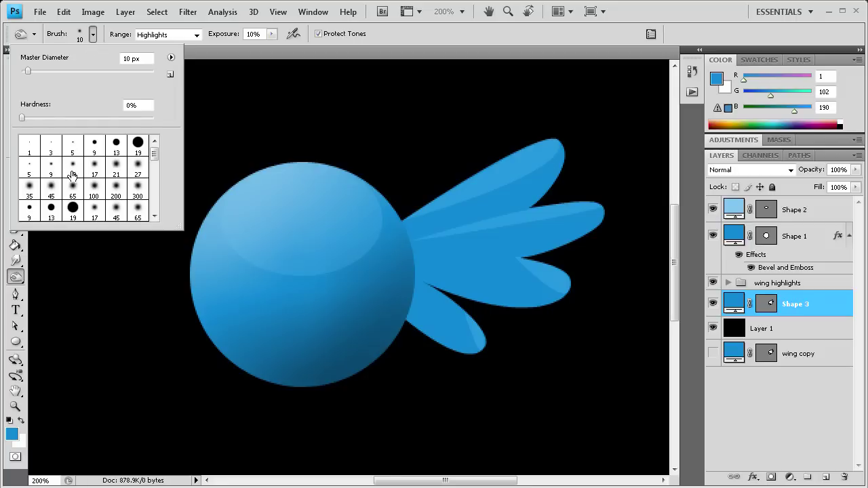
pyautogui.click(233, 50)
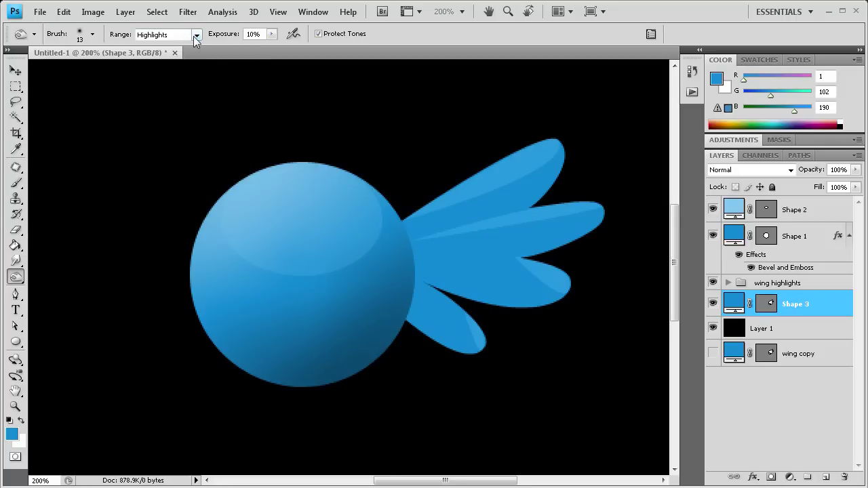
pyautogui.click(271, 35)
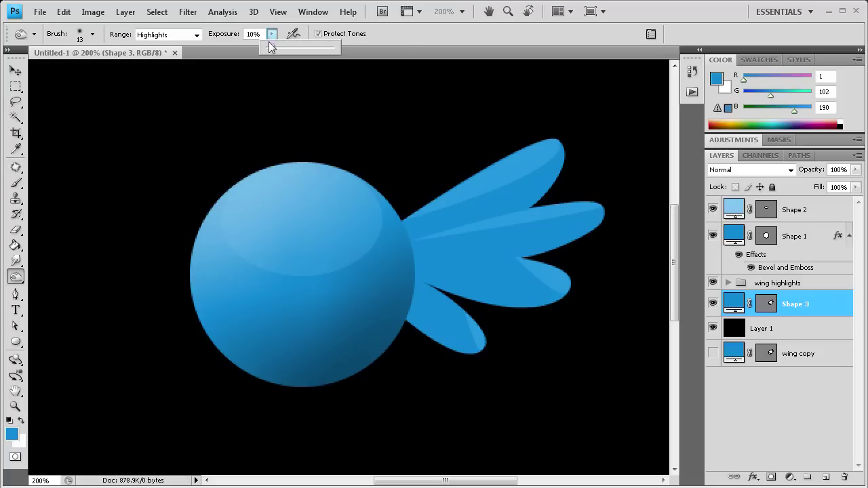
pyautogui.moveTo(277, 48); pyautogui.dragTo(280, 49)
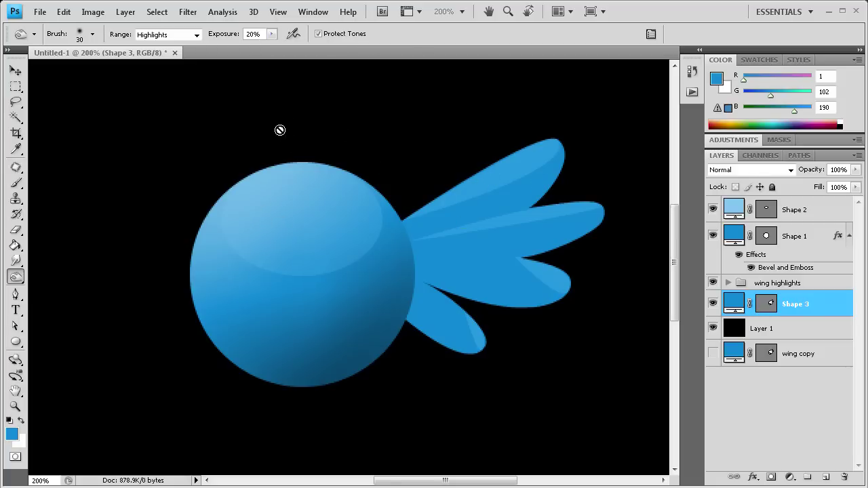
# - Rasterize the Shape 3 wing layer and shrink the brush slightly
pyautogui.rightClick(800, 307)
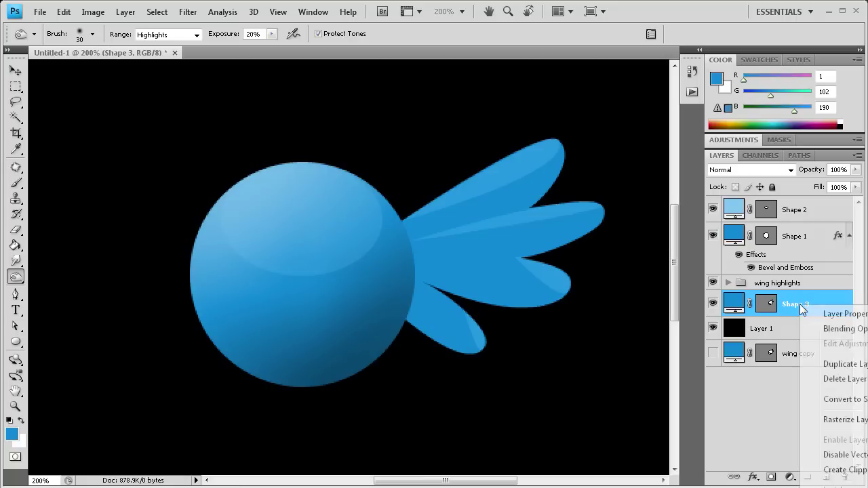
pyautogui.click(843, 420)
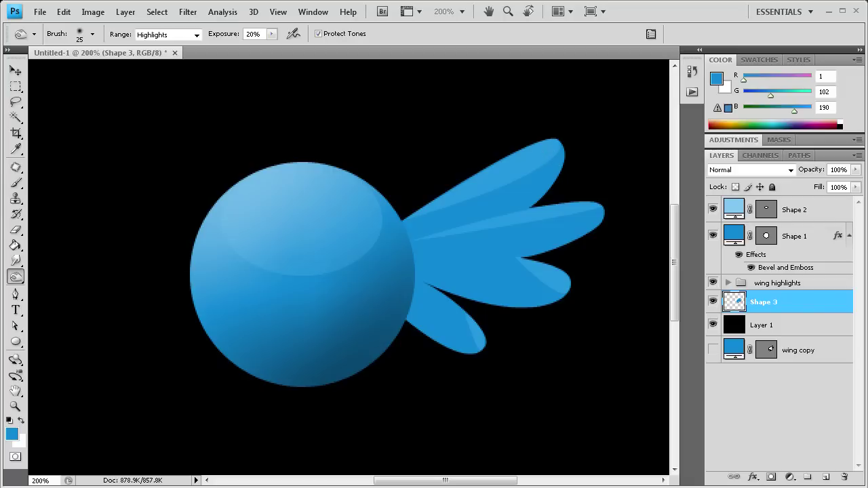
pyautogui.press('[')
# - Paint shading strokes along the upper wing tip's lower edge and up the lower wing feather
pyautogui.moveTo(559, 153)
pyautogui.mouseDown()
pyautogui.moveTo(560, 182)
pyautogui.moveTo(531, 214)
pyautogui.moveTo(514, 219)
pyautogui.moveTo(558, 166)
pyautogui.moveTo(544, 194)
pyautogui.moveTo(513, 212)
pyautogui.moveTo(419, 240)
pyautogui.moveTo(500, 216)
pyautogui.moveTo(560, 170)
pyautogui.moveTo(515, 201)
pyautogui.moveTo(405, 235)
pyautogui.moveTo(477, 224)
pyautogui.moveTo(564, 177)
pyautogui.moveTo(545, 199)
pyautogui.moveTo(518, 211)
pyautogui.moveTo(567, 171)
pyautogui.moveTo(569, 155)
pyautogui.moveTo(541, 192)
pyautogui.moveTo(510, 210)
pyautogui.moveTo(412, 245)
pyautogui.moveTo(429, 274)
pyautogui.moveTo(440, 238)
pyautogui.moveTo(494, 299)
pyautogui.moveTo(488, 235)
pyautogui.moveTo(510, 250)
pyautogui.moveTo(535, 239)
pyautogui.moveTo(528, 262)
pyautogui.moveTo(502, 260)
pyautogui.moveTo(483, 304)
pyautogui.moveTo(470, 312)
pyautogui.moveTo(431, 251)
pyautogui.moveTo(427, 263)
pyautogui.moveTo(418, 259)
pyautogui.moveTo(530, 258)
pyautogui.moveTo(611, 215)
pyautogui.moveTo(585, 236)
pyautogui.moveTo(507, 263)
pyautogui.moveTo(402, 260)
pyautogui.moveTo(415, 260)
pyautogui.moveTo(420, 248)
pyautogui.moveTo(447, 261)
pyautogui.moveTo(523, 251)
pyautogui.moveTo(598, 223)
pyautogui.moveTo(421, 284)
pyautogui.moveTo(478, 260)
pyautogui.moveTo(429, 253)
pyautogui.moveTo(541, 246)
pyautogui.moveTo(439, 254)
pyautogui.moveTo(495, 285)
pyautogui.moveTo(525, 263)
pyautogui.moveTo(455, 296)
pyautogui.moveTo(425, 267)
pyautogui.moveTo(442, 287)
pyautogui.moveTo(507, 307)
pyautogui.moveTo(559, 308)
pyautogui.moveTo(515, 305)
pyautogui.moveTo(441, 283)
pyautogui.moveTo(432, 271)
pyautogui.moveTo(550, 303)
pyautogui.moveTo(449, 280)
pyautogui.moveTo(427, 267)
pyautogui.moveTo(476, 299)
pyautogui.moveTo(546, 306)
pyautogui.moveTo(477, 297)
pyautogui.moveTo(430, 265)
pyautogui.moveTo(449, 260)
pyautogui.moveTo(412, 260)
pyautogui.moveTo(446, 283)
pyautogui.moveTo(429, 271)
pyautogui.moveTo(497, 299)
pyautogui.moveTo(562, 292)
pyautogui.moveTo(494, 296)
pyautogui.moveTo(441, 273)
pyautogui.moveTo(485, 290)
pyautogui.moveTo(556, 293)
pyautogui.moveTo(586, 310)
pyautogui.moveTo(531, 298)
pyautogui.mouseUp()
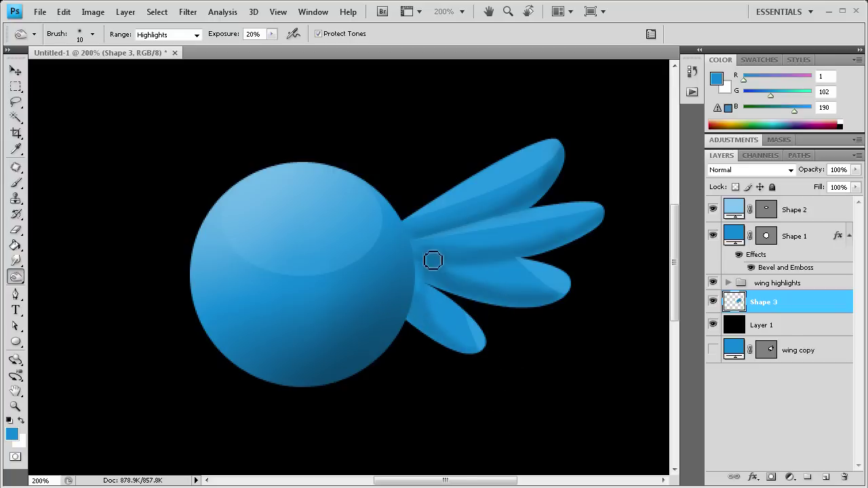
pyautogui.moveTo(443, 375); pyautogui.dragTo(436, 304)
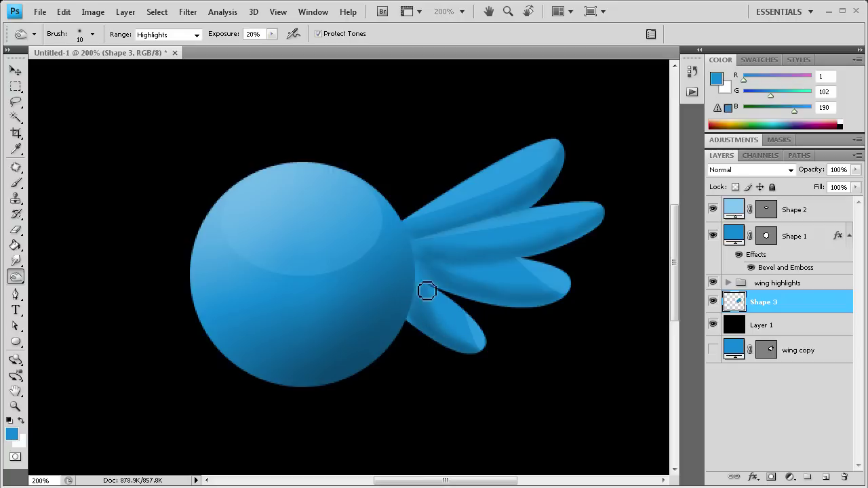
pyautogui.scroll(-3, 400, 305)
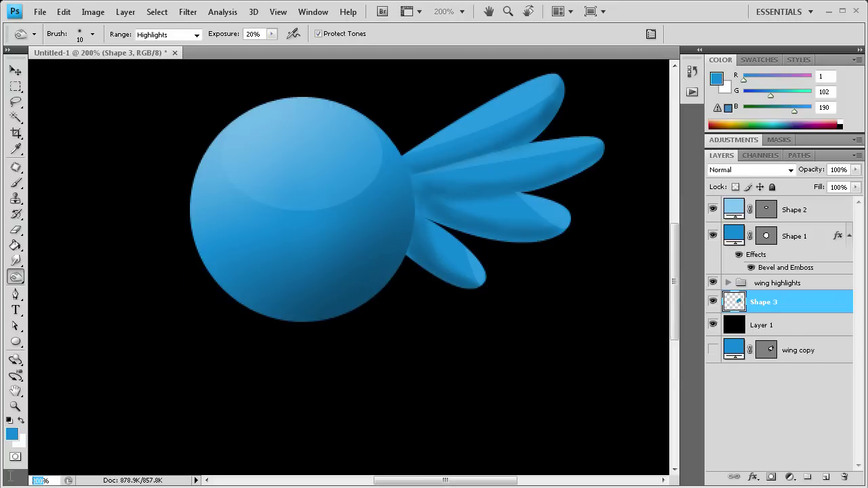
# - Zoom to 100% and group the wing highlights group with the Shape 3 wing layer
pyautogui.write('100')
pyautogui.press('Return')
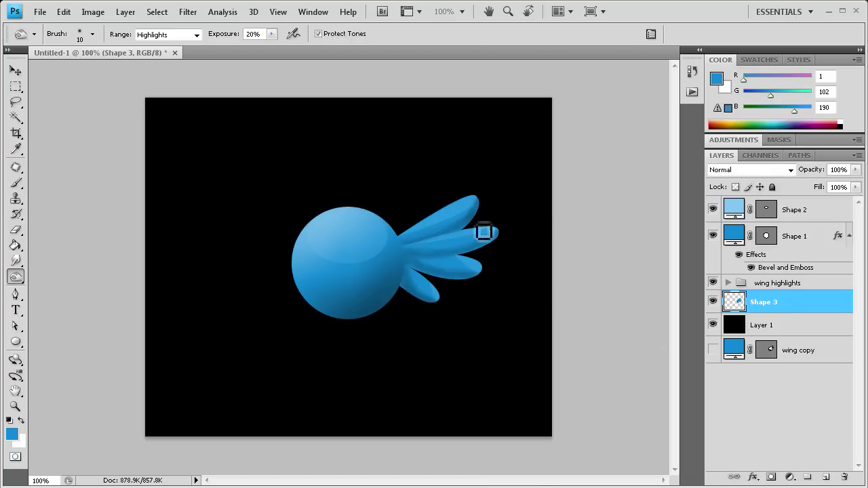
pyautogui.keyDown('shift'); pyautogui.click(762, 284); pyautogui.keyUp('shift')
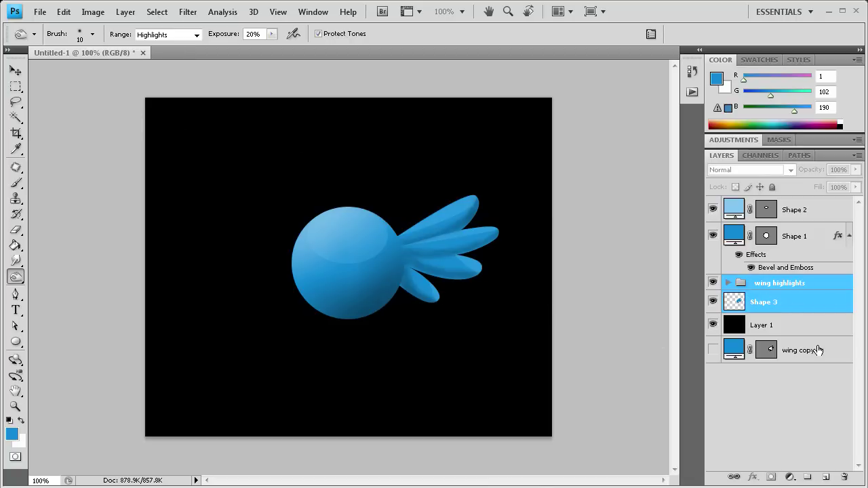
pyautogui.moveTo(769, 285); pyautogui.dragTo(808, 477)
# - Rename the new group 'right wing' and nudge it slightly left with the Move tool
pyautogui.click(728, 283)
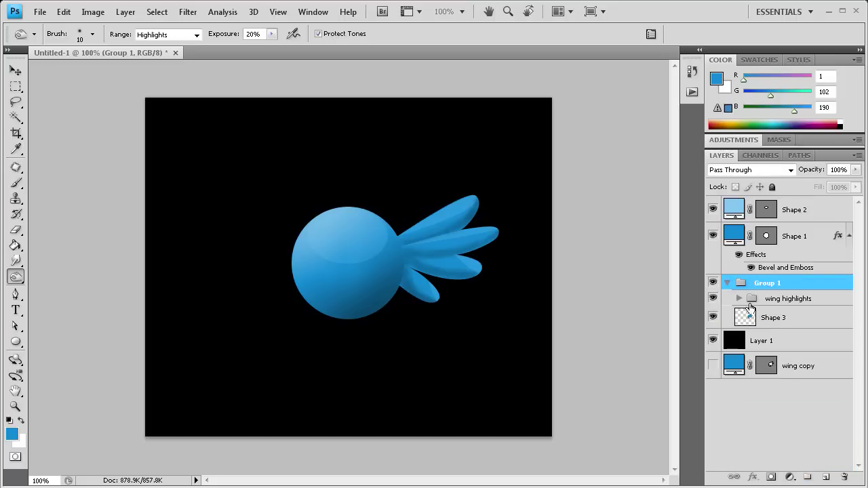
pyautogui.doubleClick(765, 286)
pyautogui.write('right wing')
pyautogui.click(728, 283)
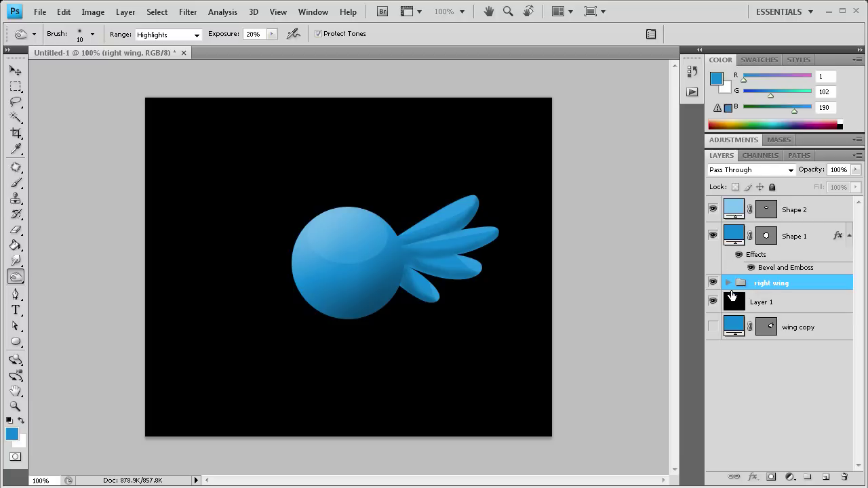
pyautogui.press('v')
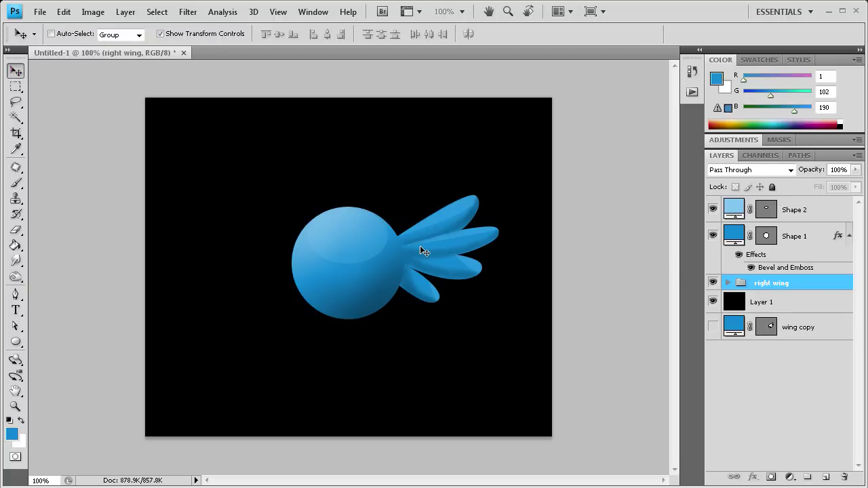
pyautogui.moveTo(420, 249); pyautogui.dragTo(420, 250)
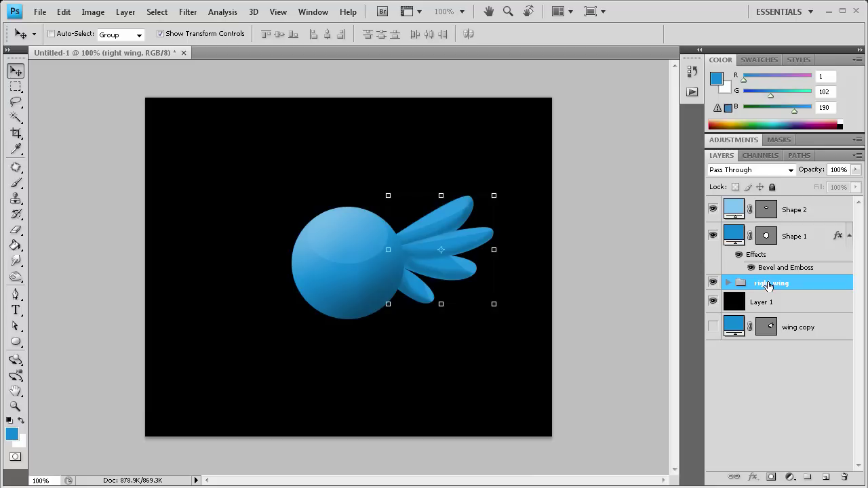
# - Duplicate the 'right wing' group onto the New Layer button
pyautogui.moveTo(765, 285); pyautogui.dragTo(792, 287)
pyautogui.click(730, 282)
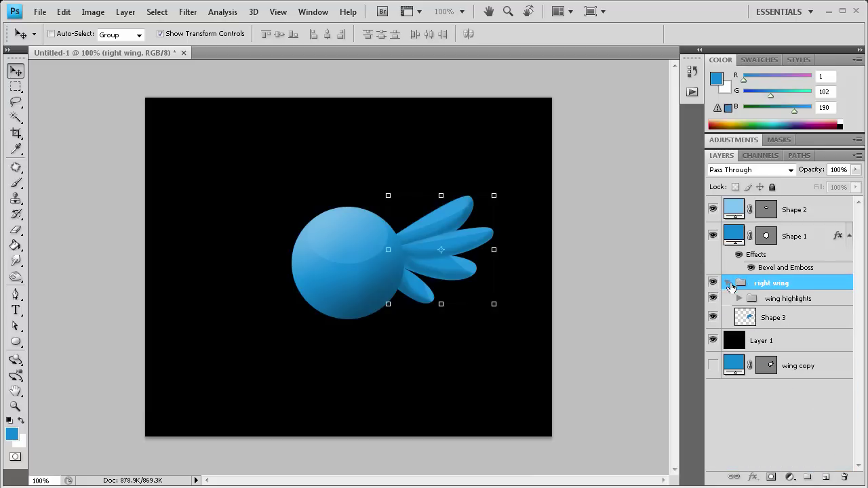
pyautogui.click(730, 282)
pyautogui.moveTo(797, 286); pyautogui.dragTo(823, 481)
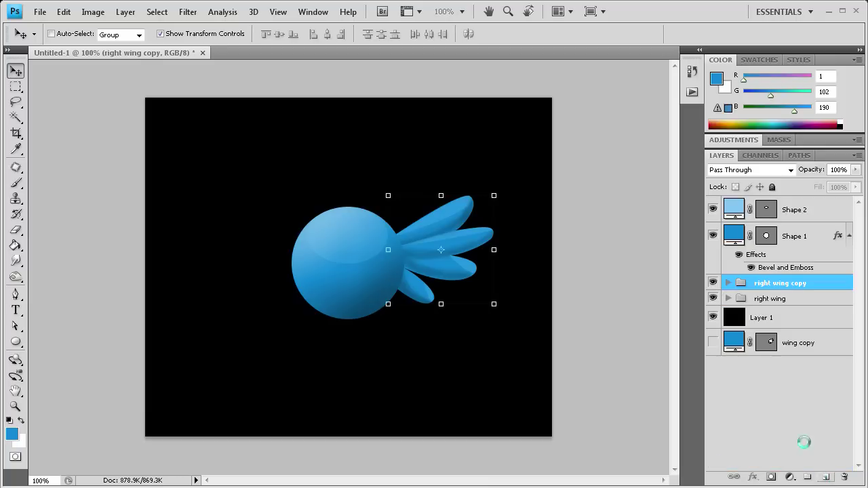
# - Rename the duplicated group from 'right wing copy' to 'left wing'
pyautogui.doubleClick(776, 283)
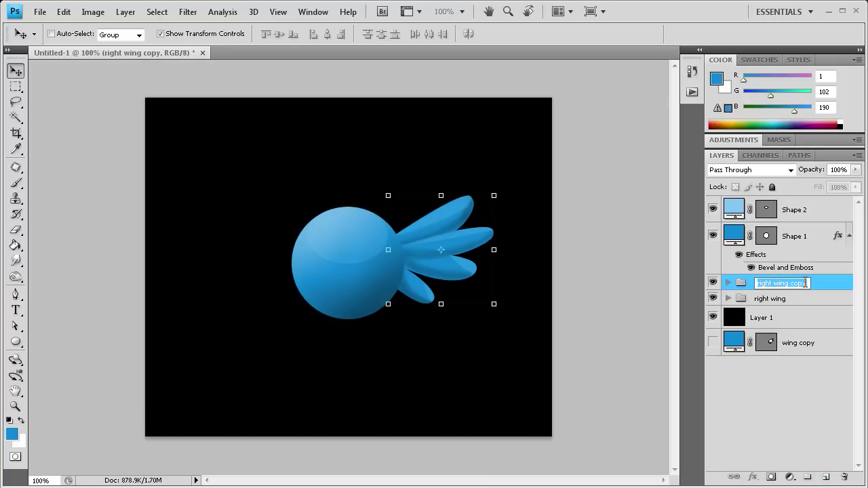
pyautogui.moveTo(807, 284); pyautogui.dragTo(787, 284)
pyautogui.press('BackSpace')
pyautogui.moveTo(773, 283); pyautogui.dragTo(713, 284)
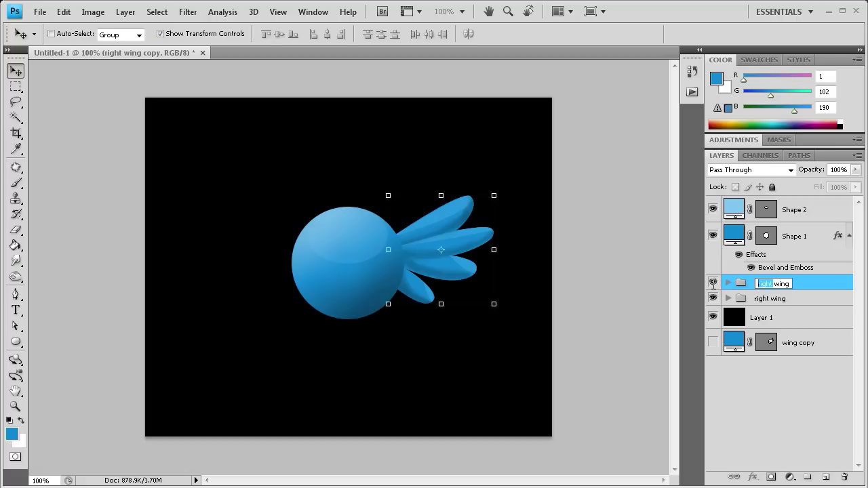
pyautogui.write('left')
pyautogui.press('Return')
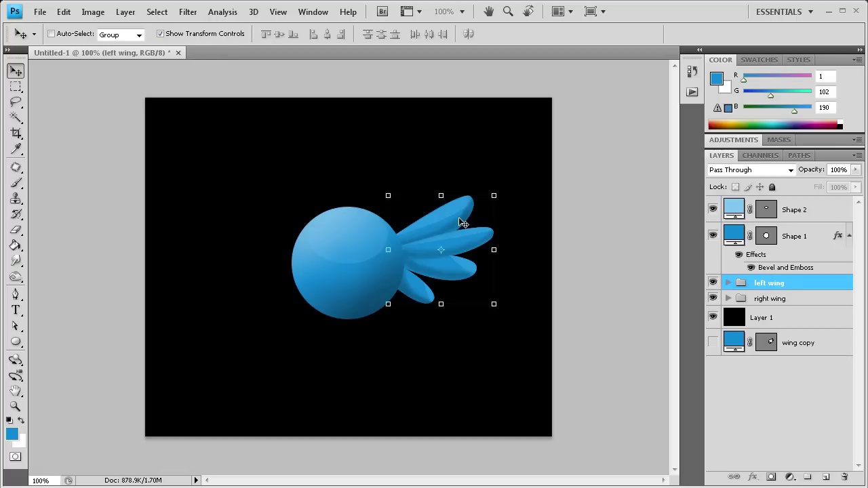
pyautogui.click(388, 195)
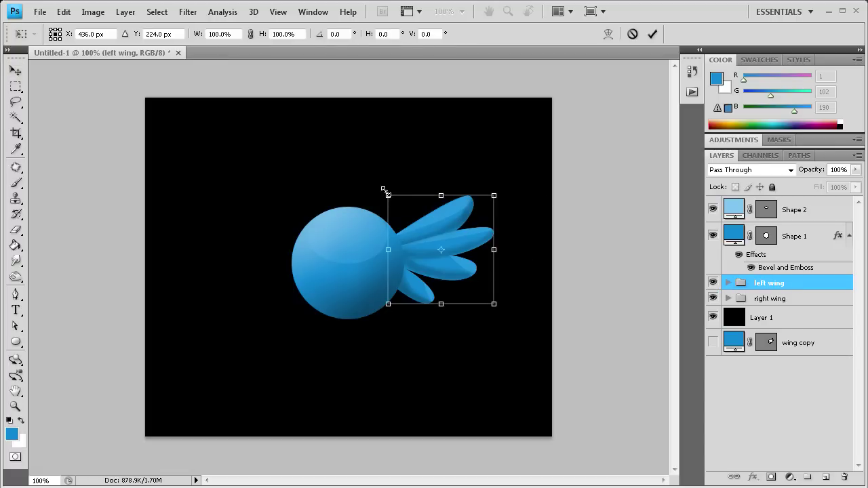
# - Flip the left wing group vertically, commit, and move it to the body's left side
pyautogui.rightClick(390, 197)
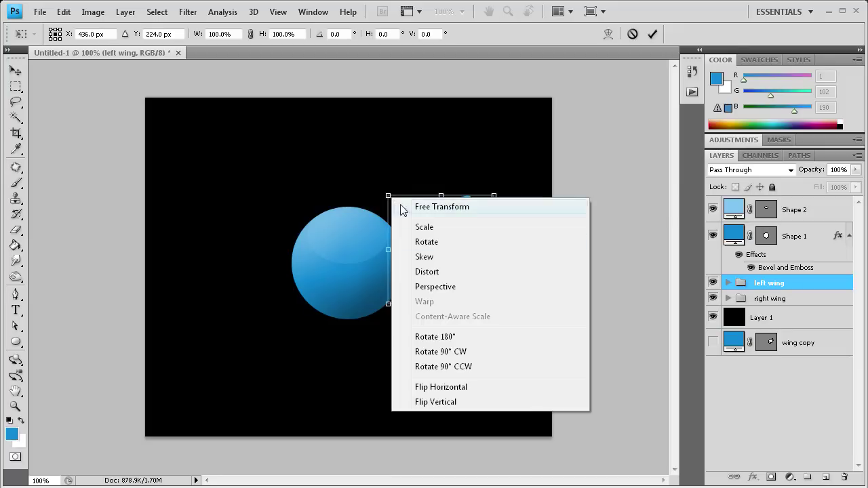
pyautogui.press('Escape')
pyautogui.rightClick(388, 194)
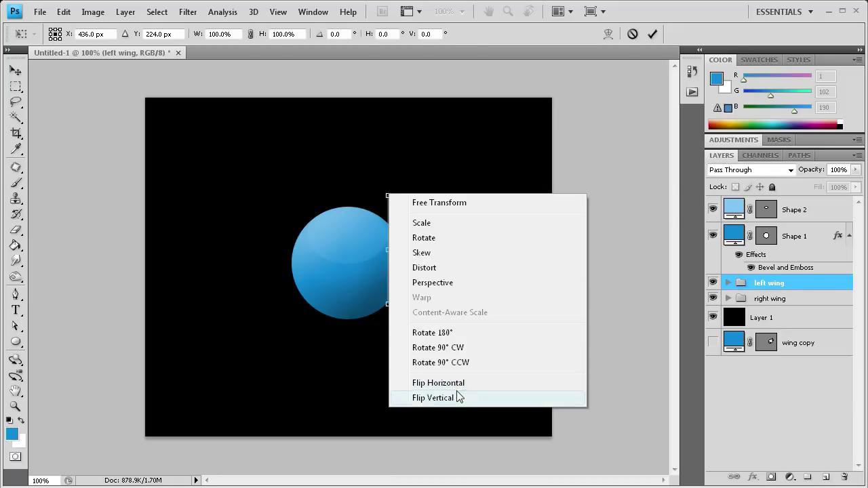
pyautogui.click(407, 398)
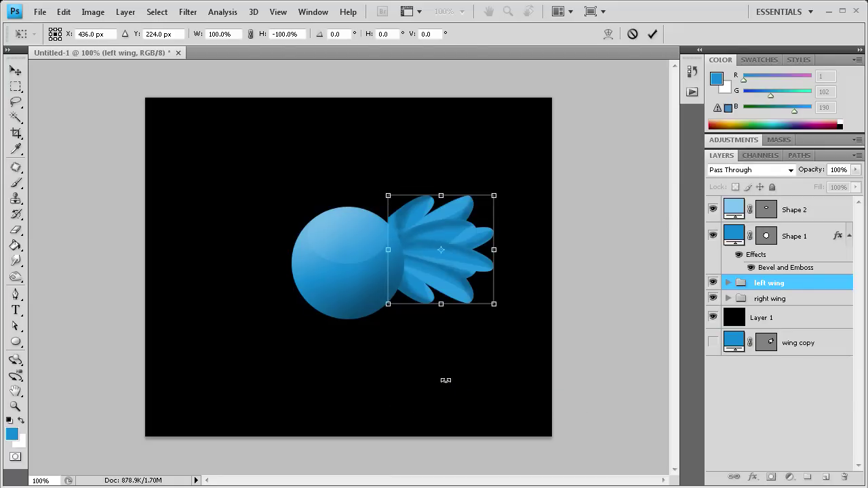
pyautogui.click(653, 35)
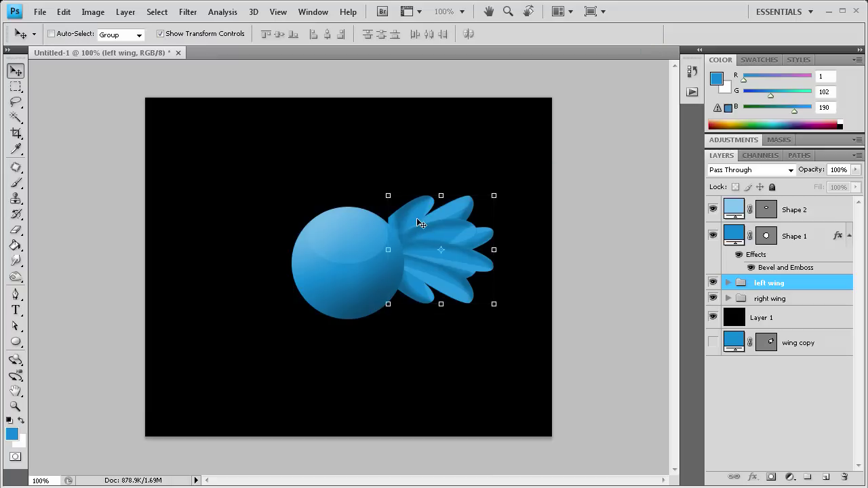
pyautogui.moveTo(418, 223); pyautogui.dragTo(229, 230)
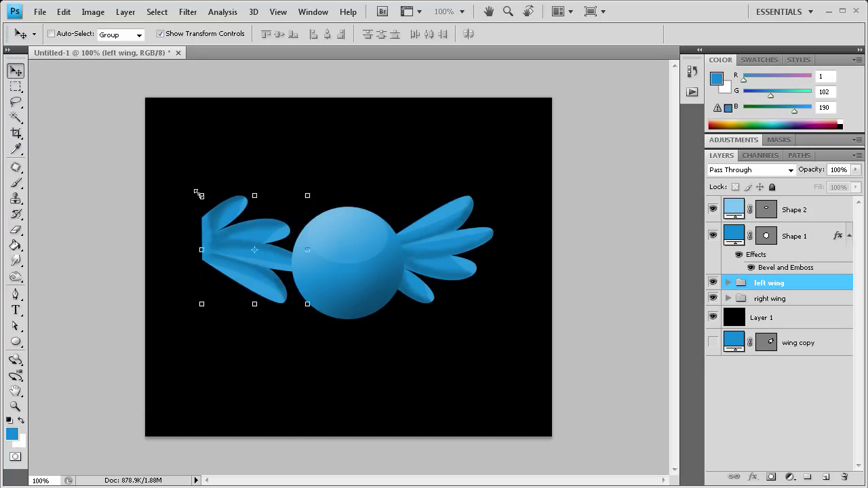
# - Flip the left wing back vertically and flip it horizontally to mirror the right wing
pyautogui.click(201, 196)
pyautogui.rightClick(199, 196)
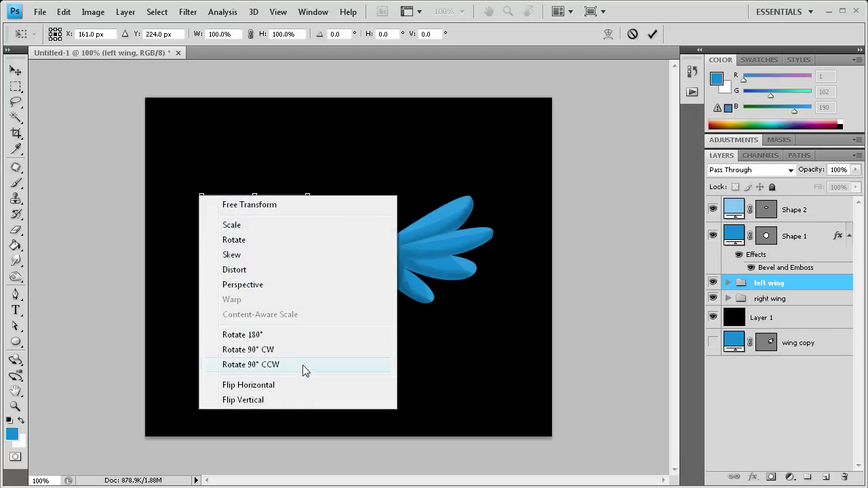
pyautogui.click(276, 397)
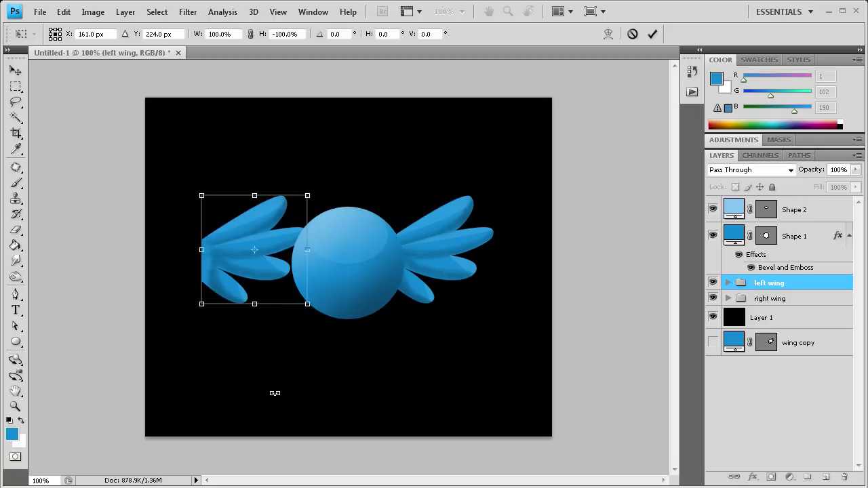
pyautogui.rightClick(232, 251)
pyautogui.click(286, 440)
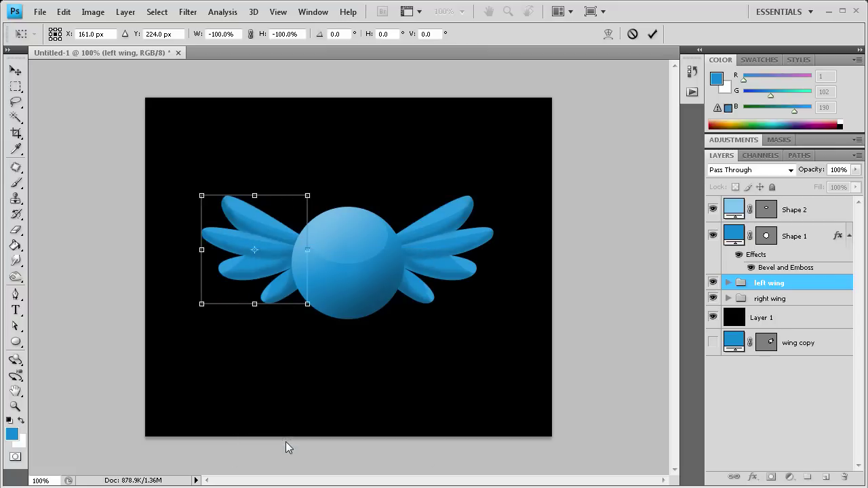